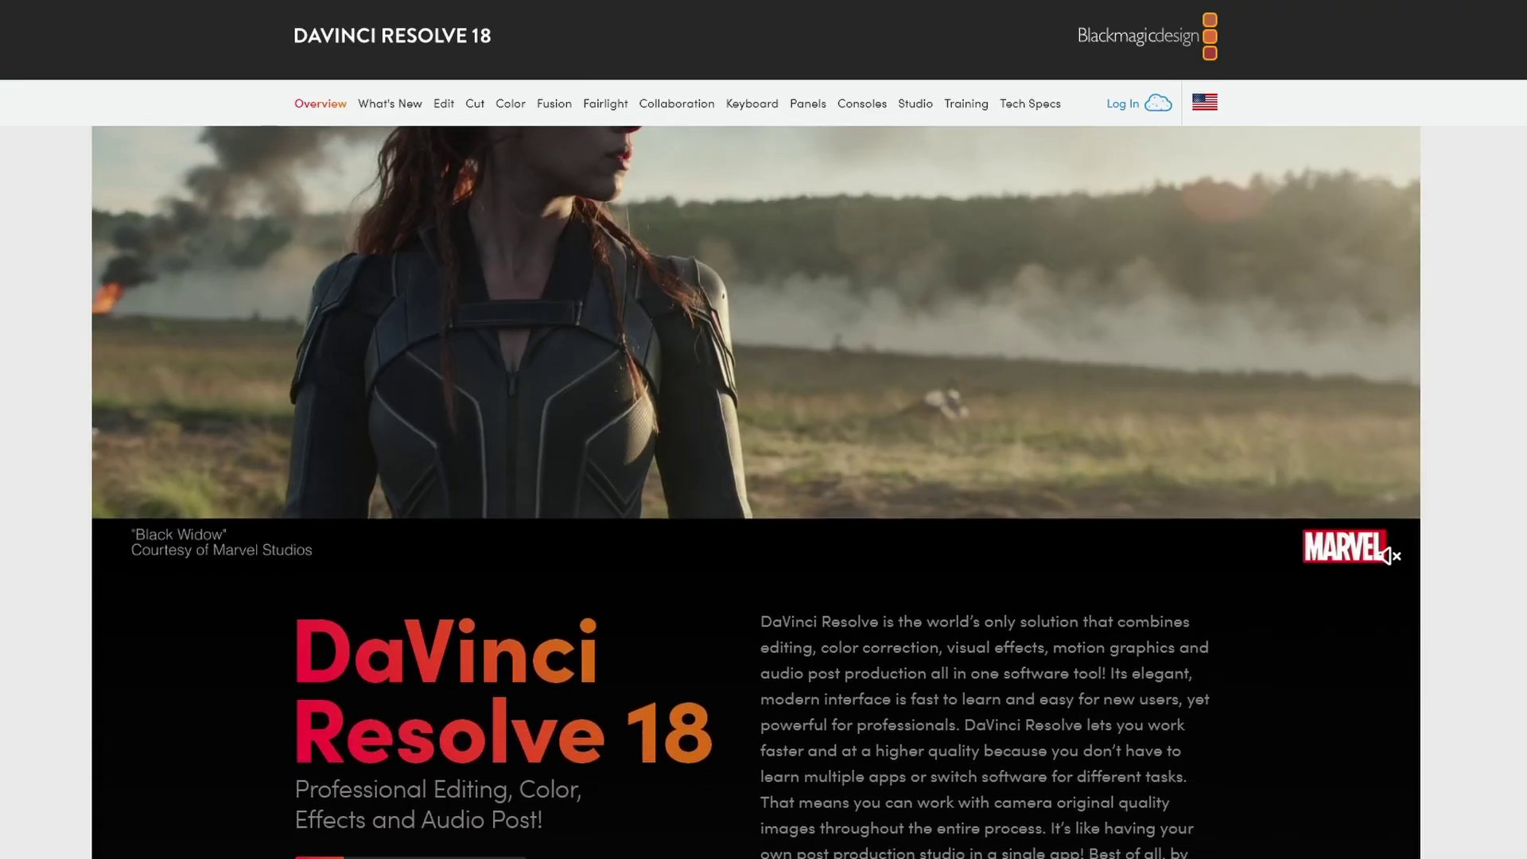
- Scroll the DaVinci Resolve 18 overview past Blackmagic Cloud to Hollywood's #1 Post Solution
{"action": "scroll", "coordinate": [755, 466], "scroll_direction": "down", "scroll_amount": 3}
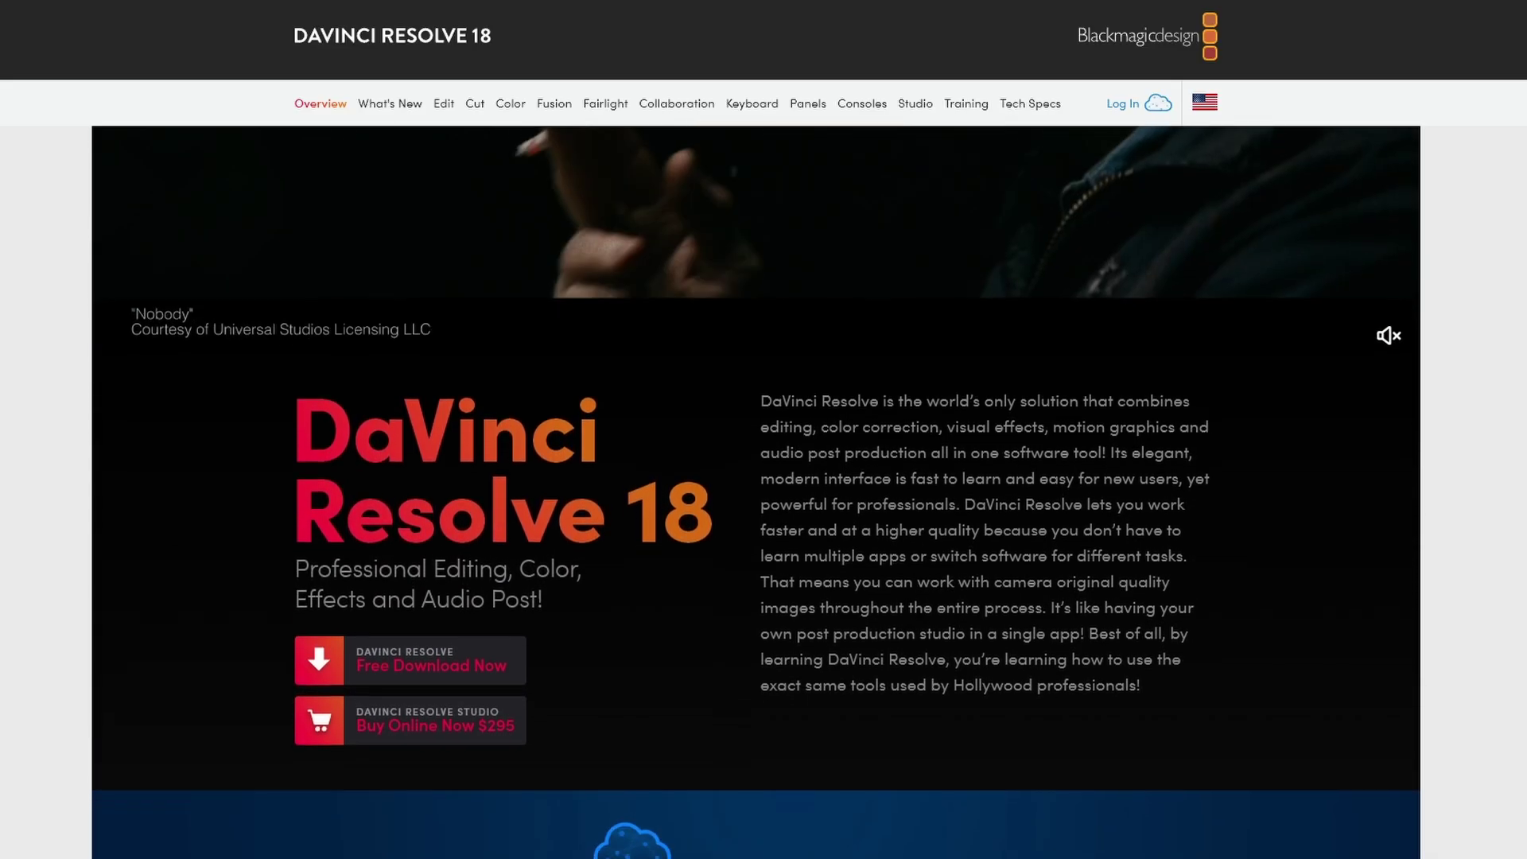
{"action": "scroll", "coordinate": [754, 466], "scroll_direction": "down", "scroll_amount": 3}
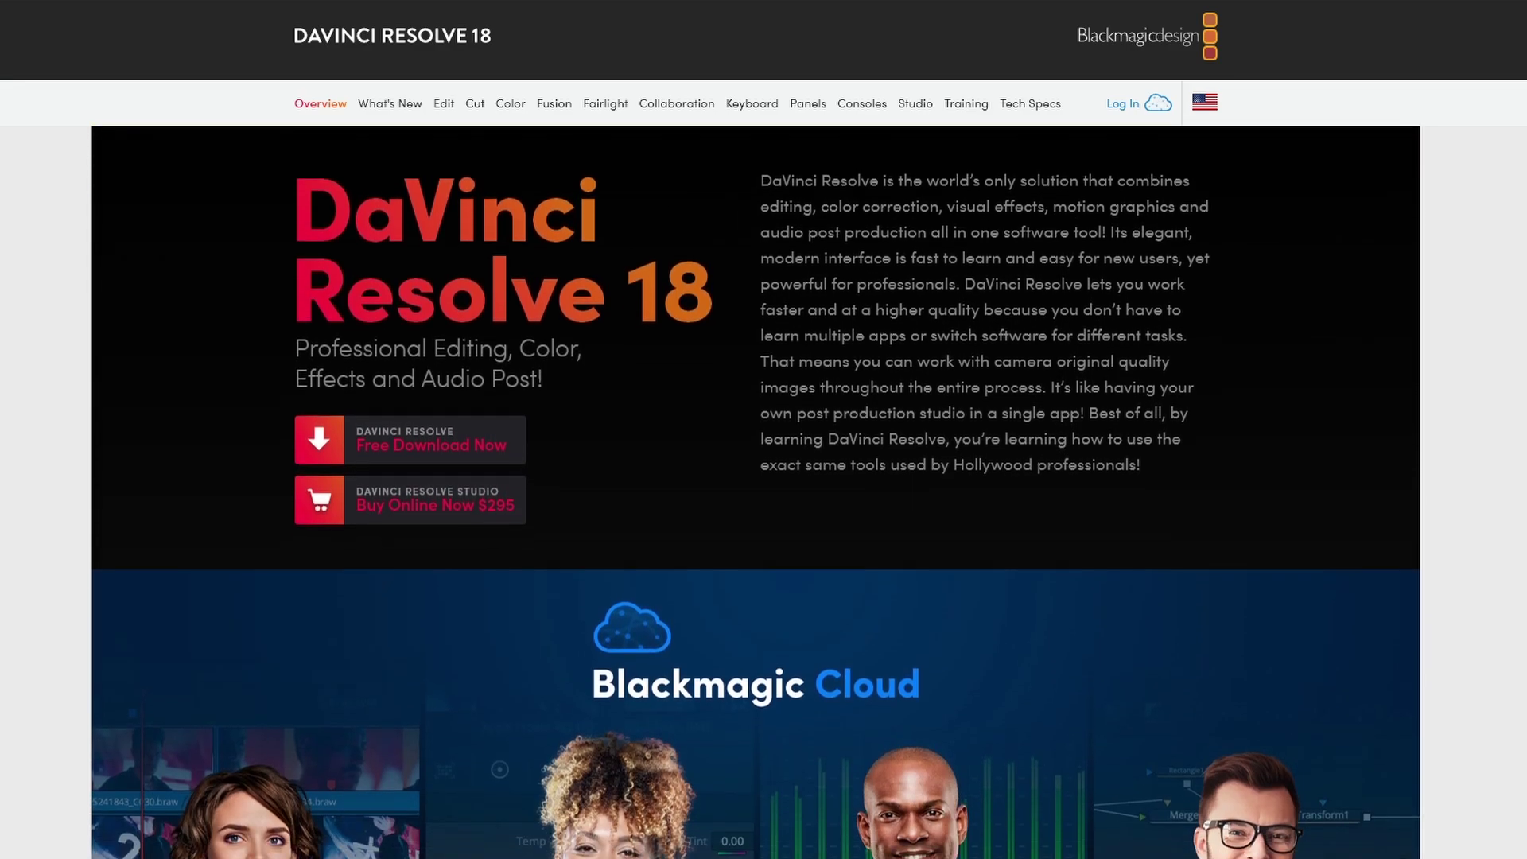
{"action": "scroll", "coordinate": [756, 466], "scroll_direction": "down", "scroll_amount": 3}
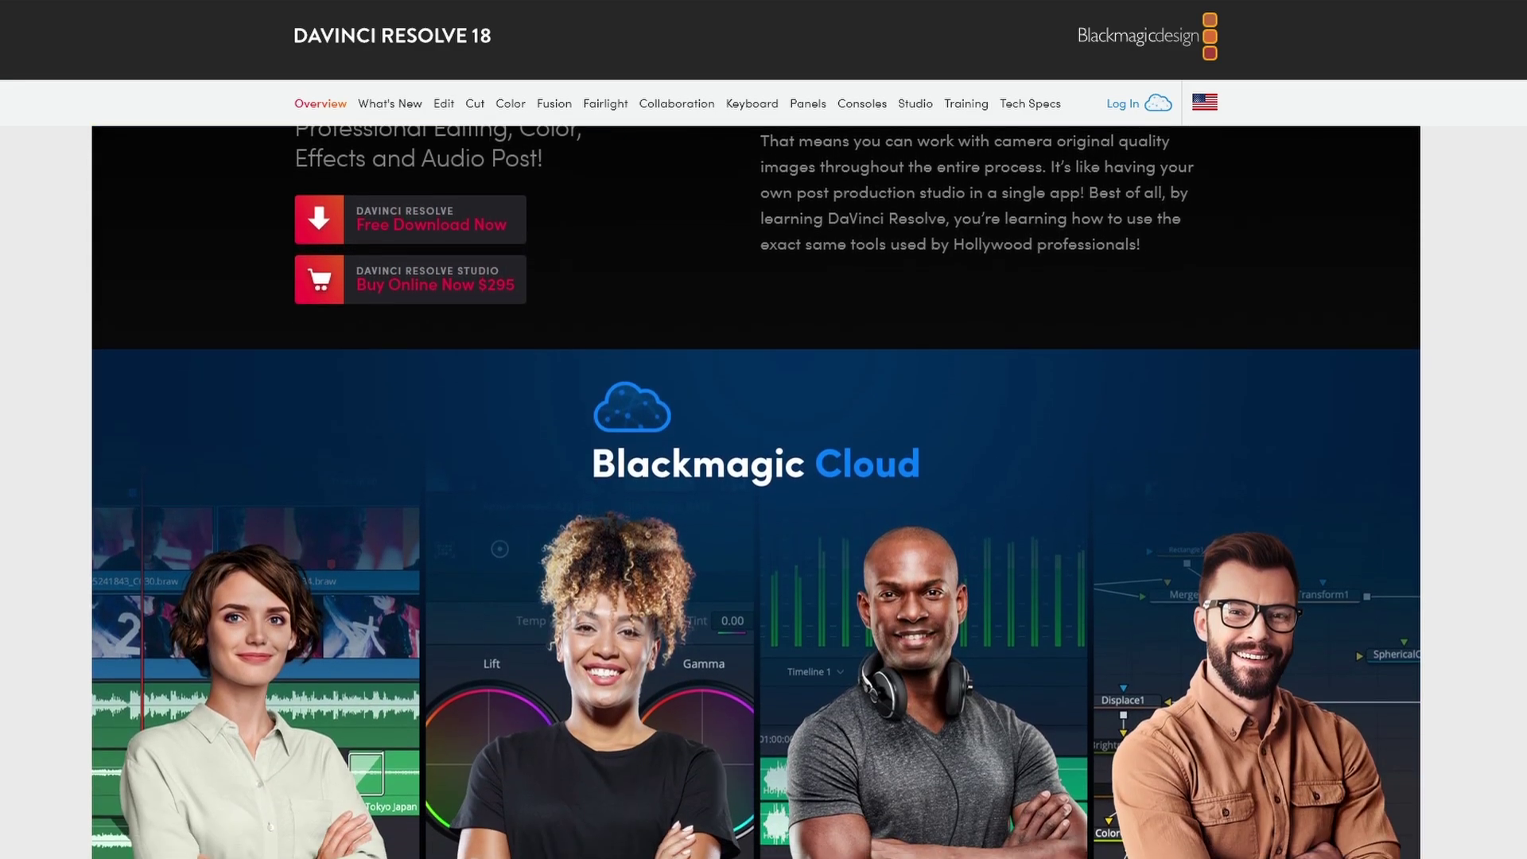
{"action": "scroll", "coordinate": [754, 466], "scroll_direction": "down", "scroll_amount": 3}
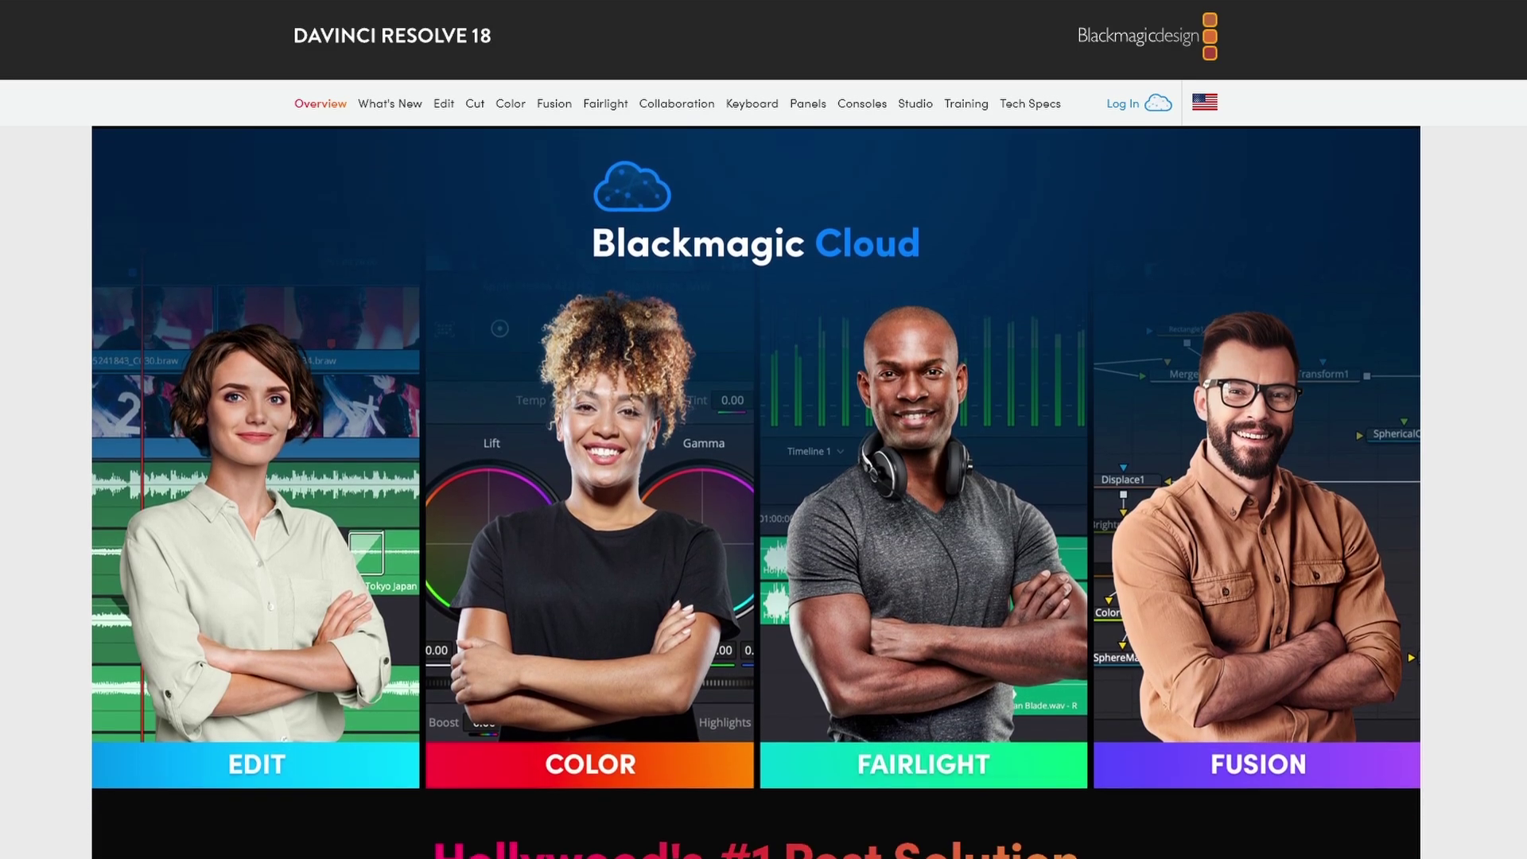
{"action": "scroll", "coordinate": [756, 465], "scroll_direction": "down", "scroll_amount": 3}
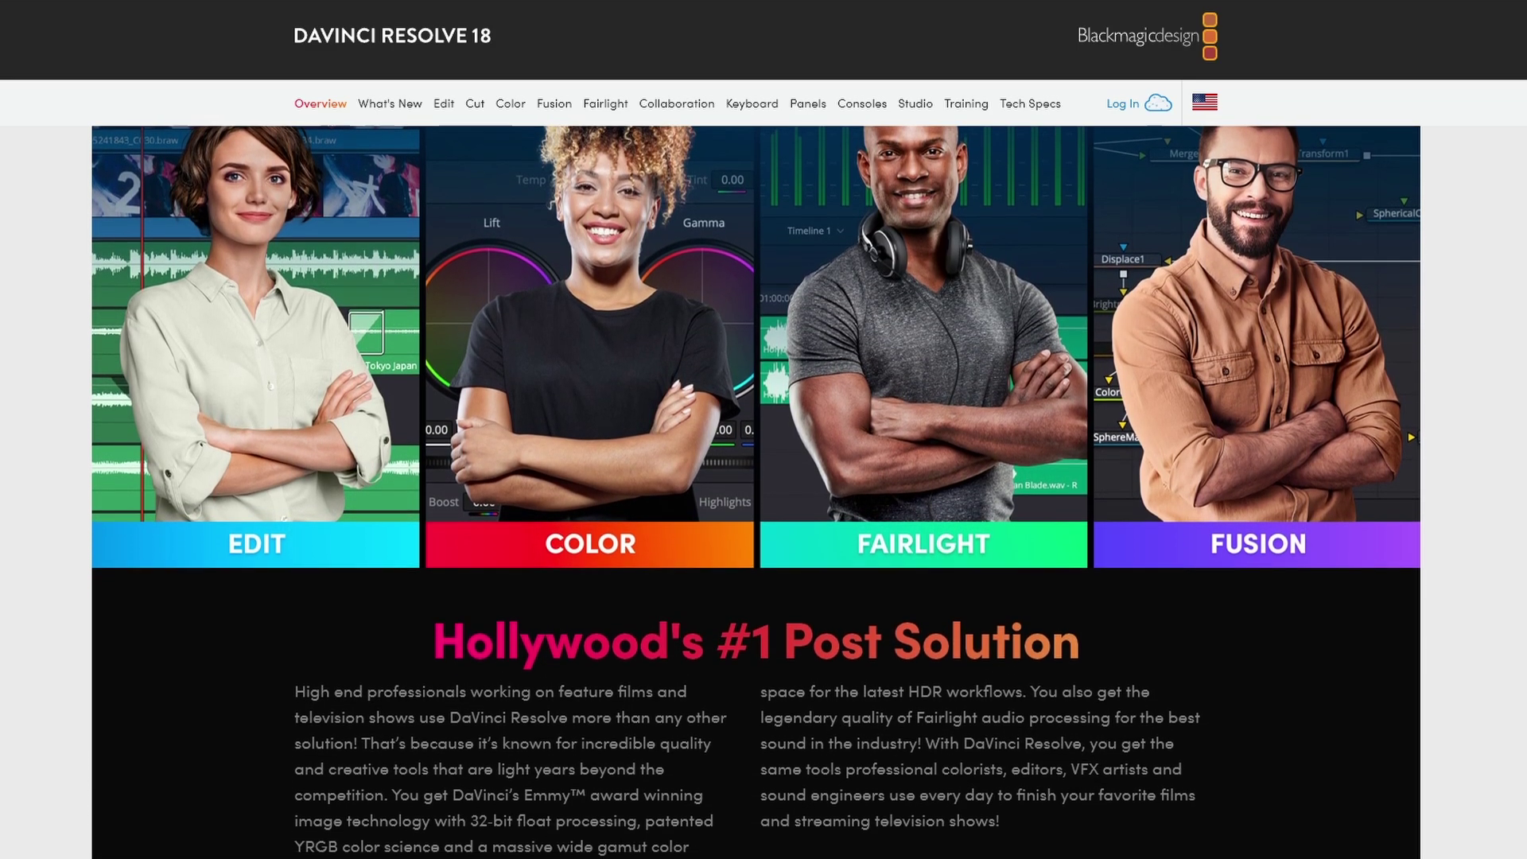
{"action": "scroll", "coordinate": [756, 465], "scroll_direction": "down", "scroll_amount": 3}
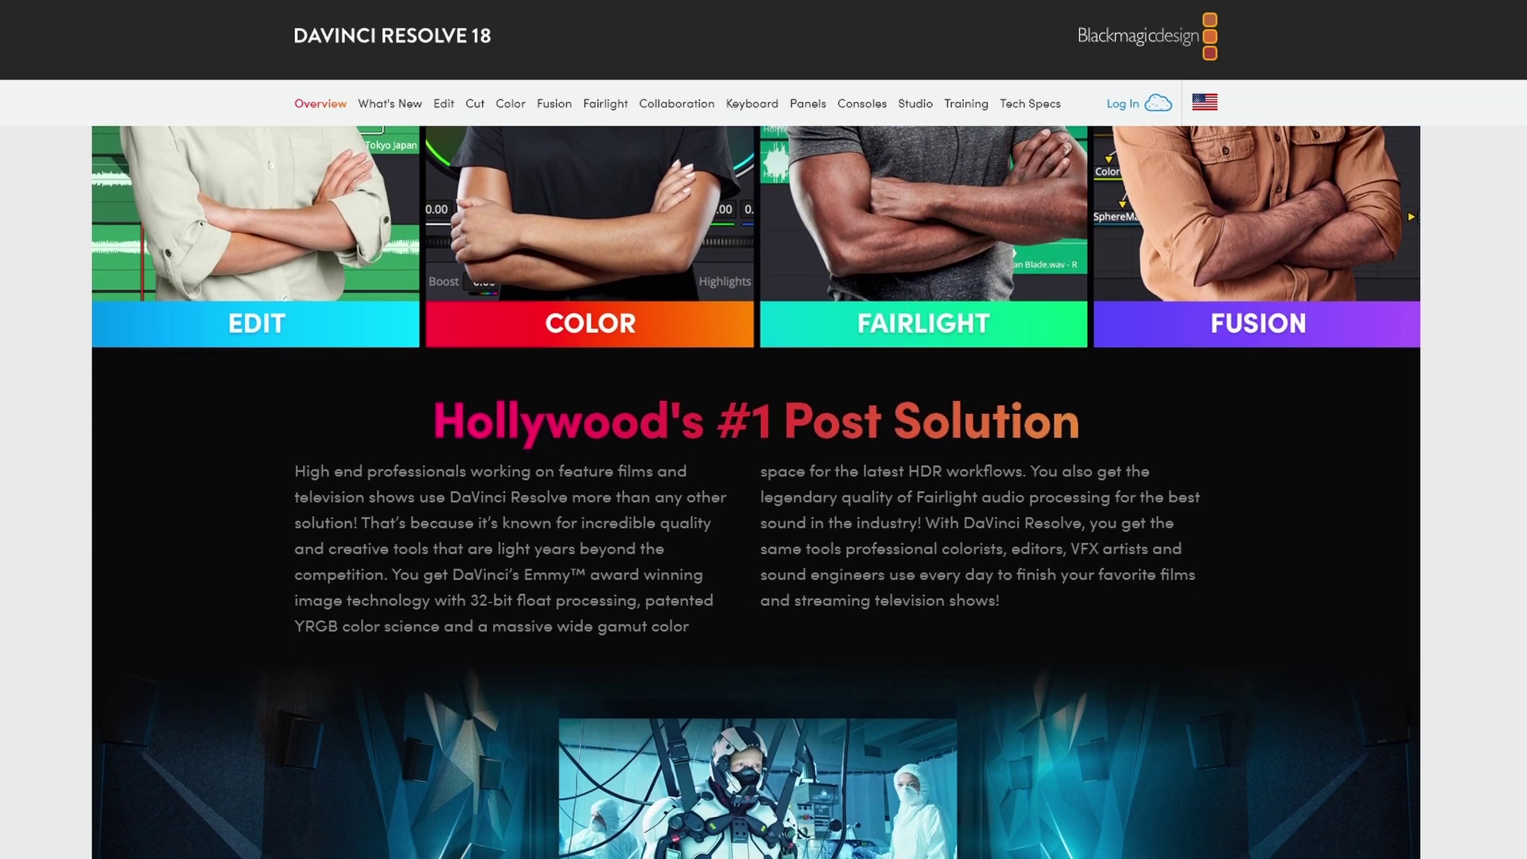
{"action": "scroll", "coordinate": [756, 465], "scroll_direction": "down", "scroll_amount": 3}
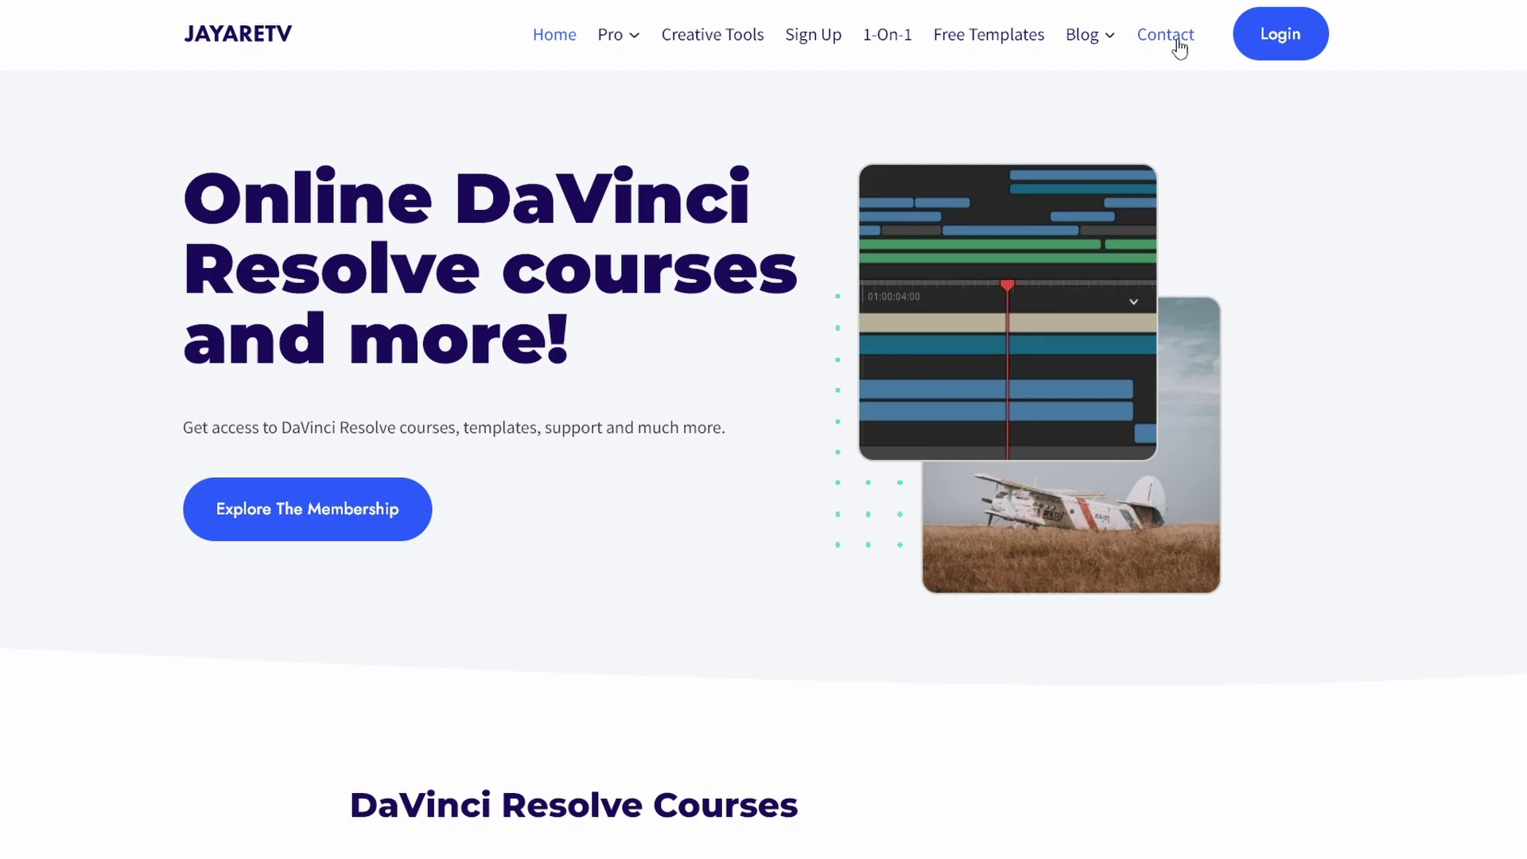
- Open the Contact page from the JayareTV site's navigation bar
{"action": "left_click", "coordinate": [1185, 44]}
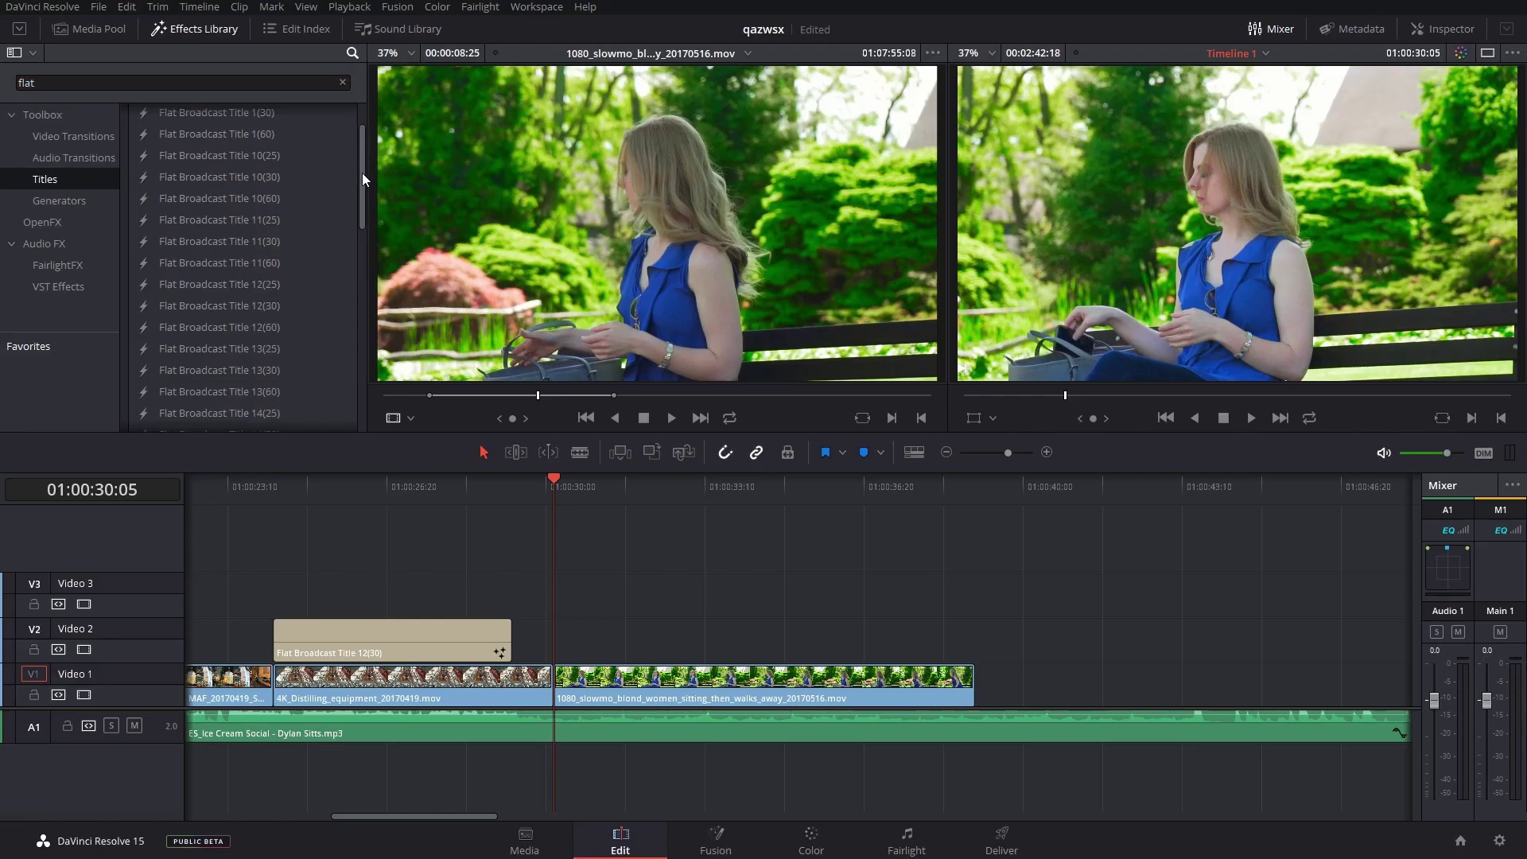
- Drag a Fusion title onto the timeline and show the Effects Library of titles
{"action": "left_click_drag", "start_coordinate": [361, 174], "coordinate": [362, 340]}
{"action": "left_click_drag", "start_coordinate": [216, 312], "coordinate": [652, 493]}
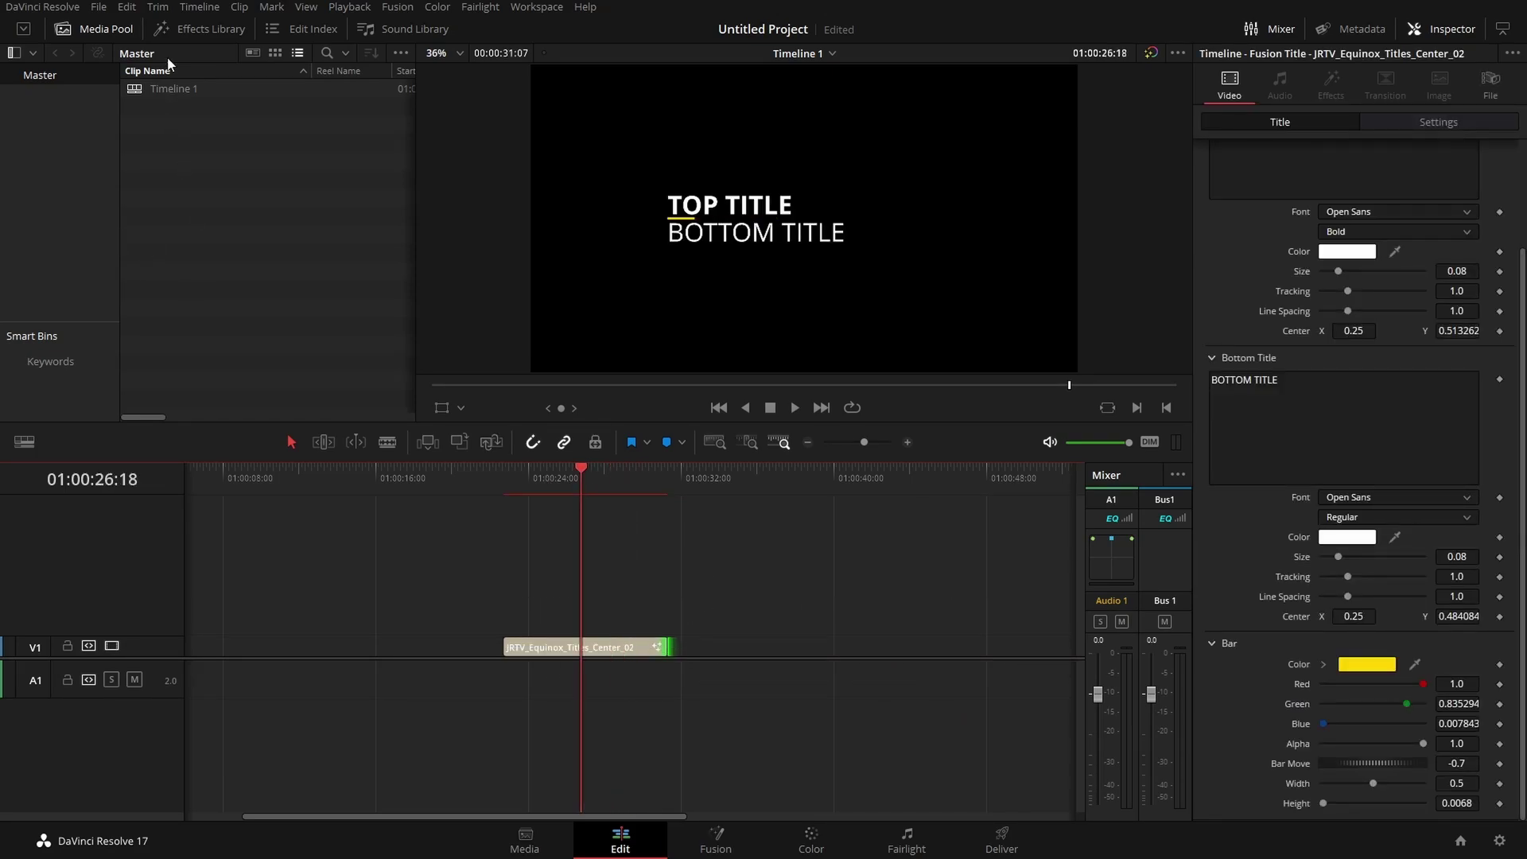
{"action": "left_click", "coordinate": [172, 27]}
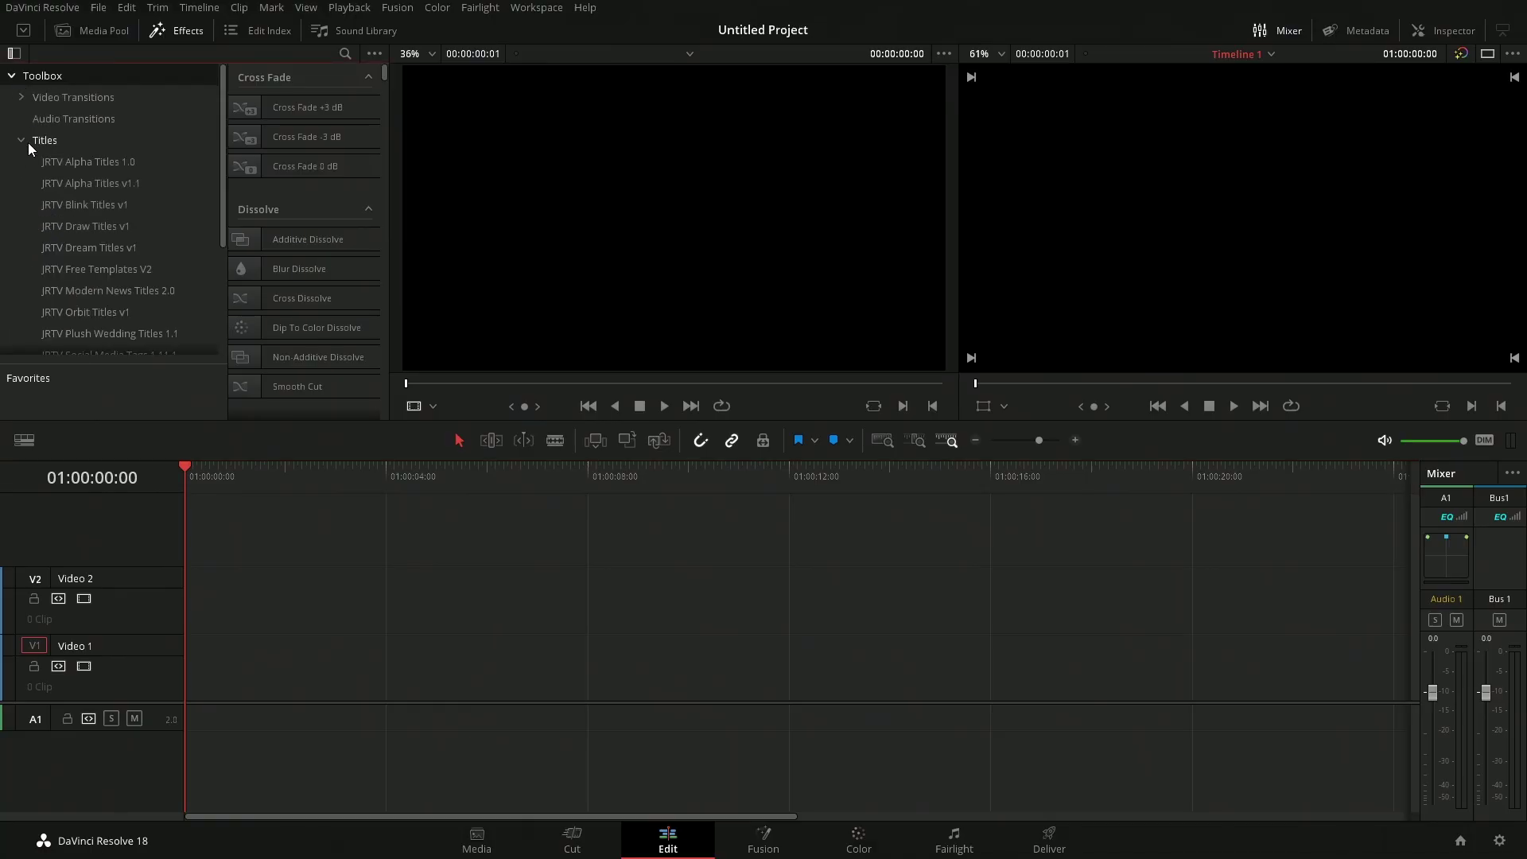
- Add JRTV Blink 09 from the Blink Titles set to the start of Video 1 and preview it
{"action": "left_click", "coordinate": [68, 252]}
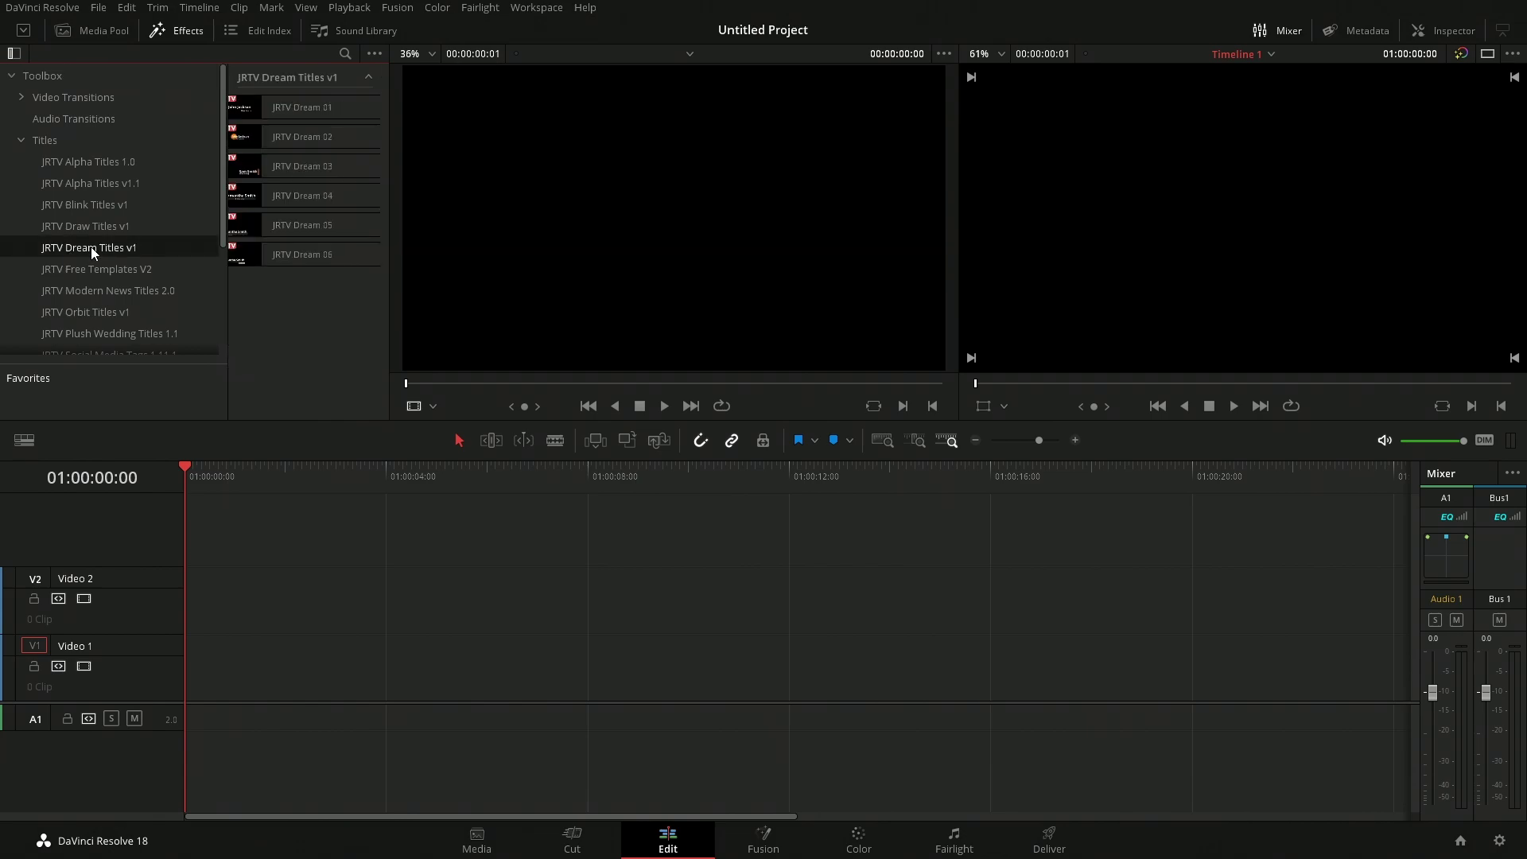
{"action": "left_click", "coordinate": [94, 207]}
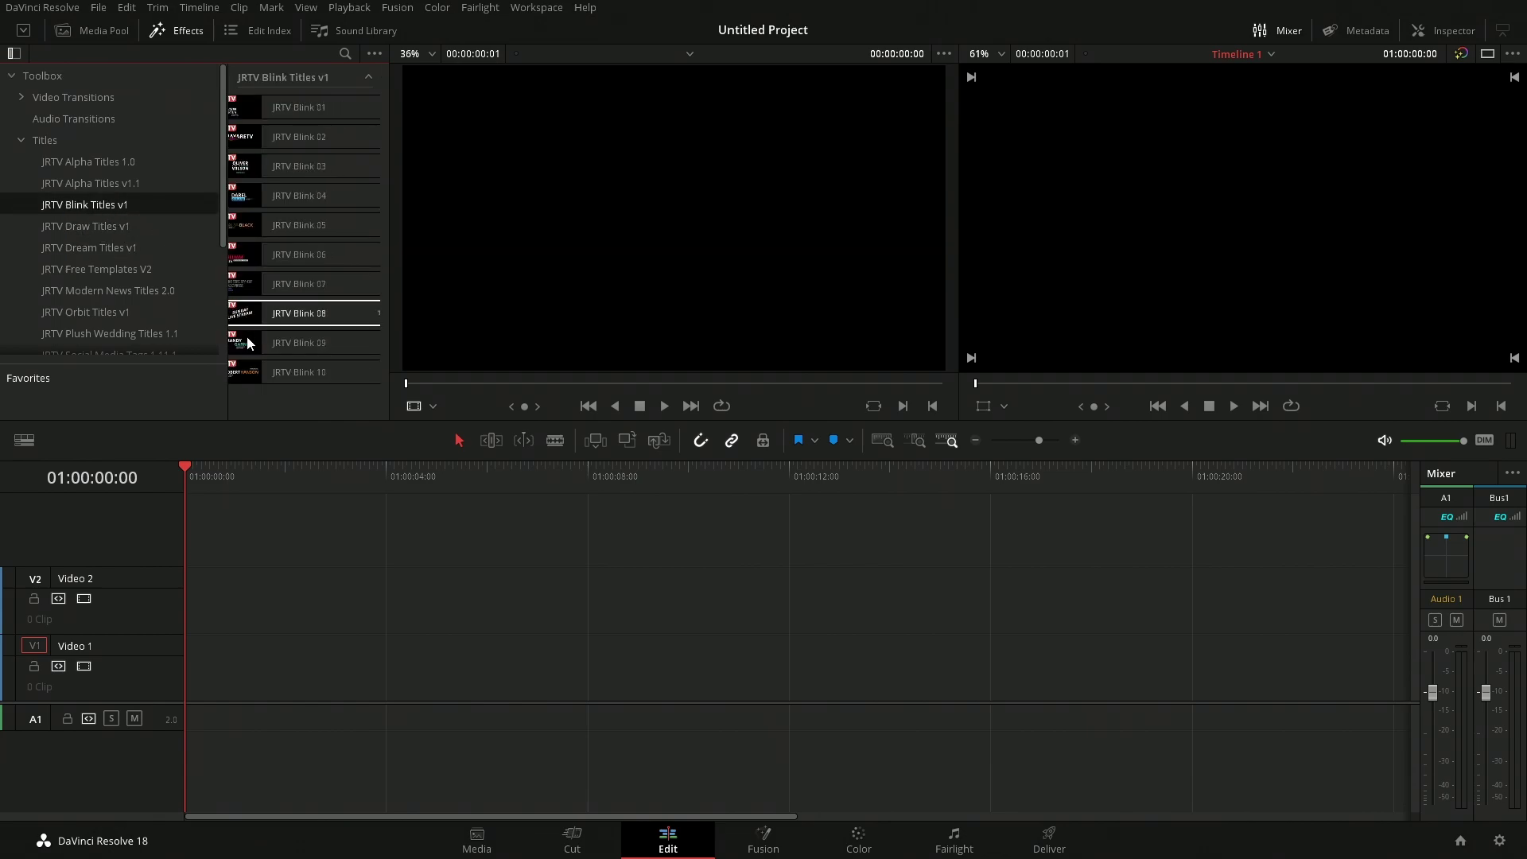
{"action": "left_click_drag", "start_coordinate": [248, 339], "coordinate": [261, 692]}
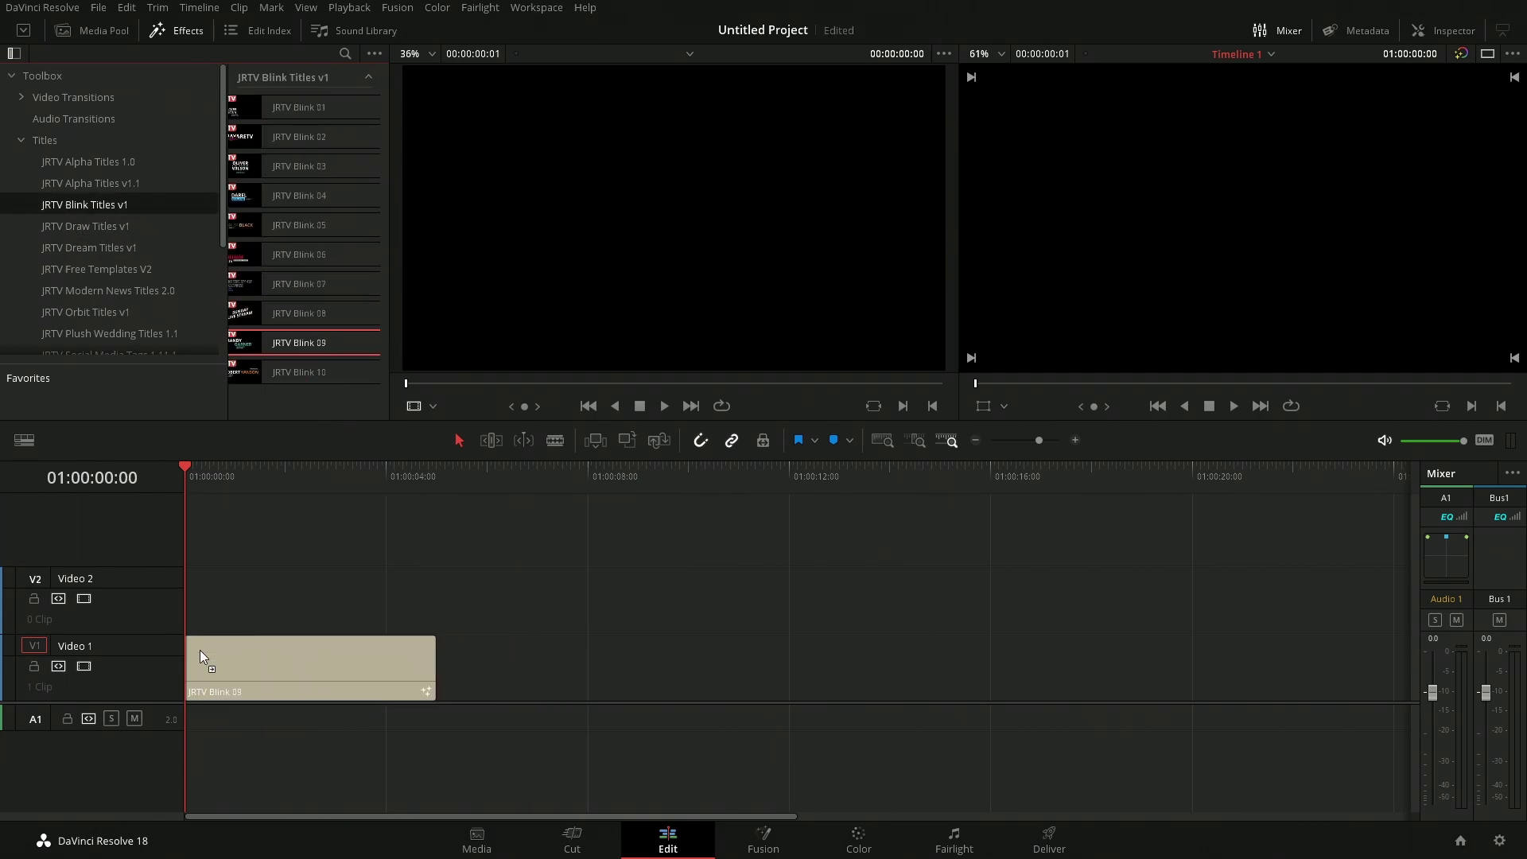
{"action": "left_click", "coordinate": [152, 33]}
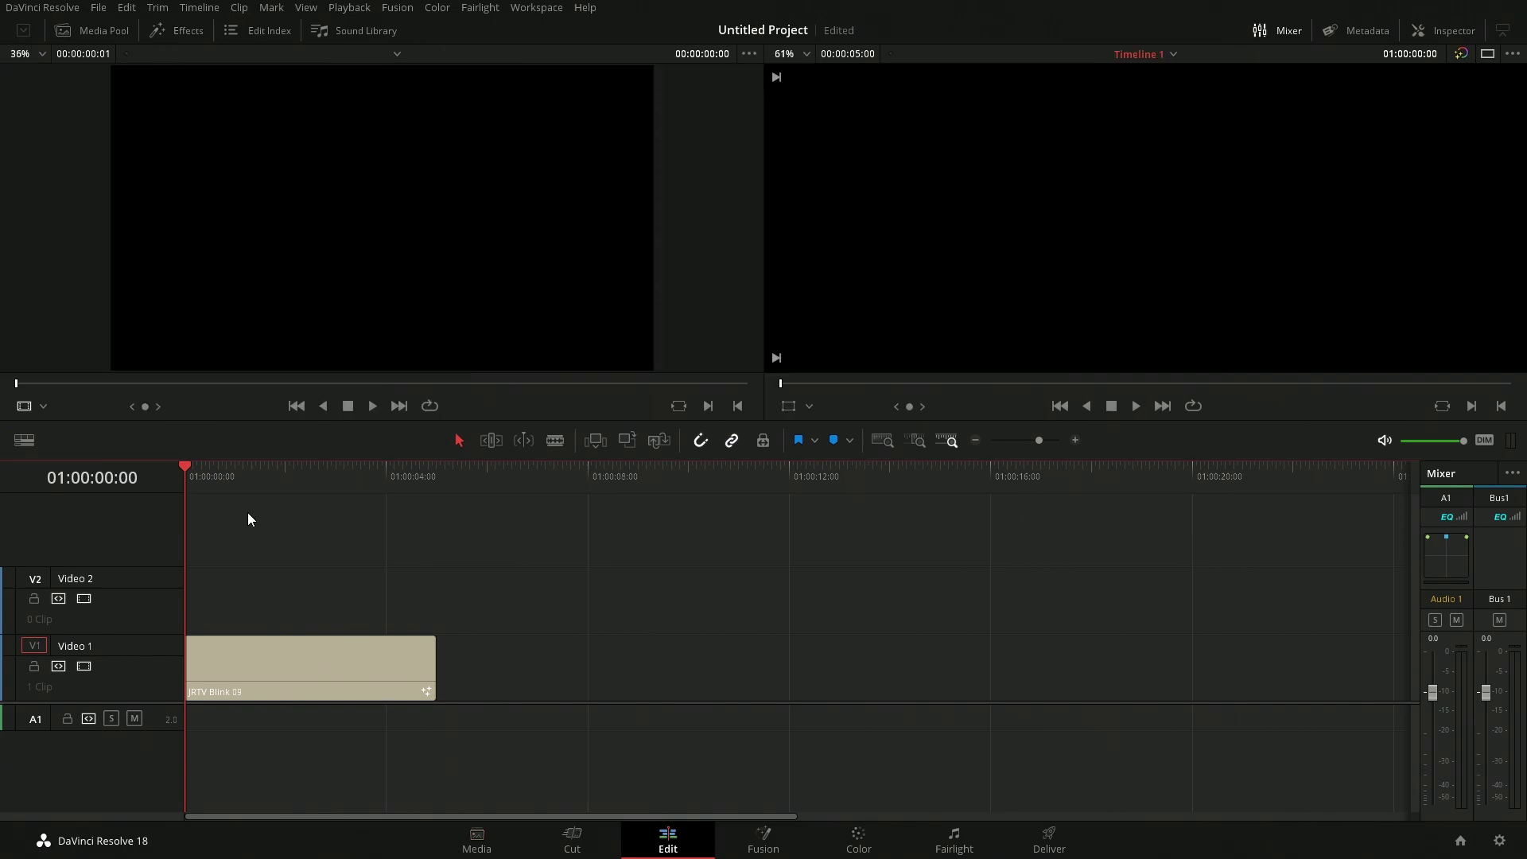
{"action": "left_click", "coordinate": [438, 477]}
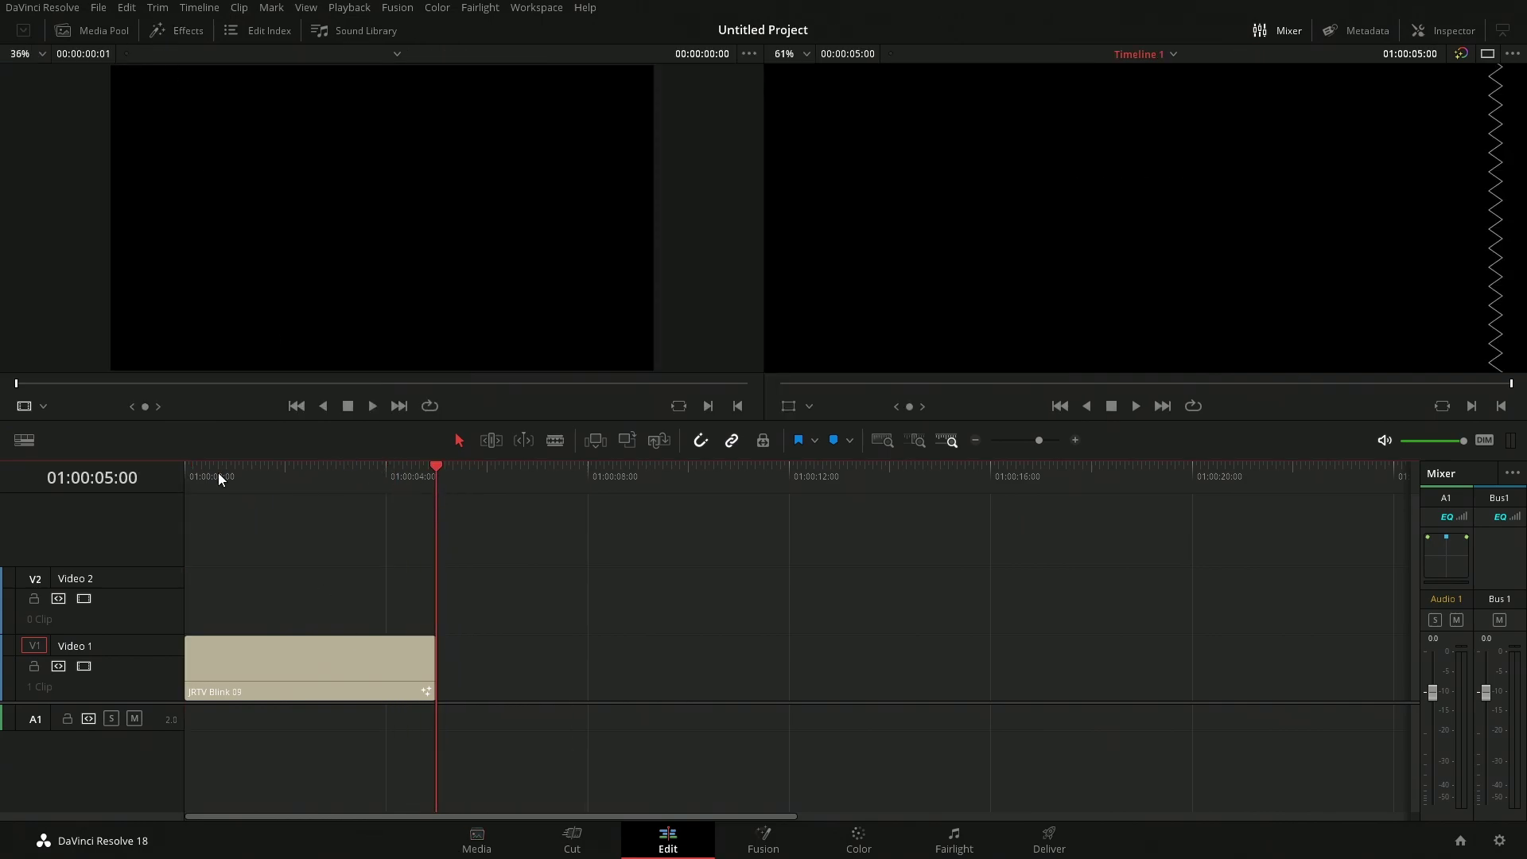
{"action": "left_click_drag", "start_coordinate": [270, 480], "coordinate": [233, 537]}
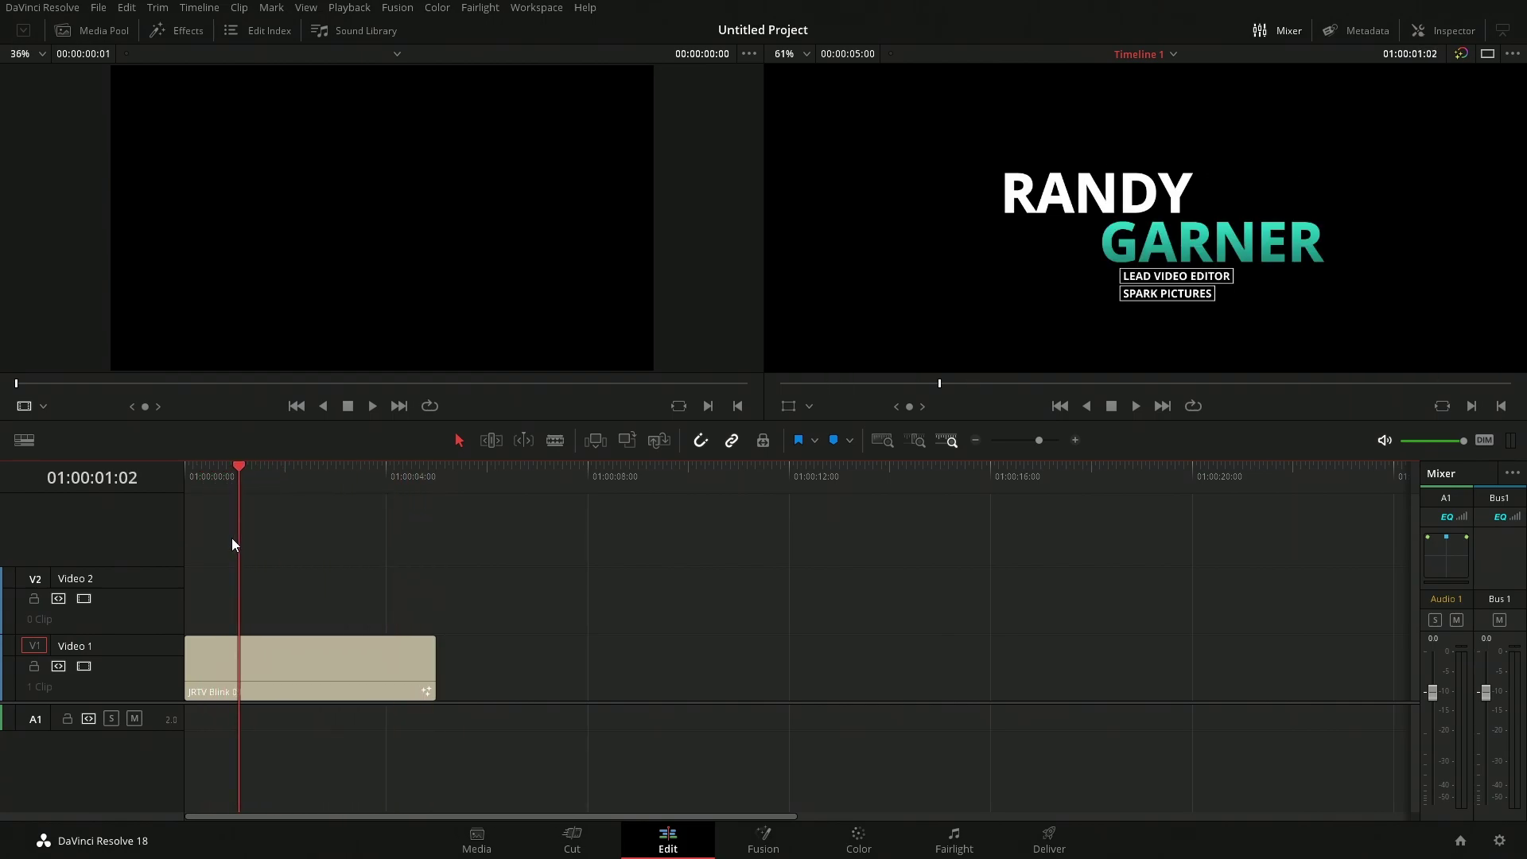
- Place a second JRTV Blink 09 title on Video 2 and preview its opening
{"action": "left_click", "coordinate": [159, 33]}
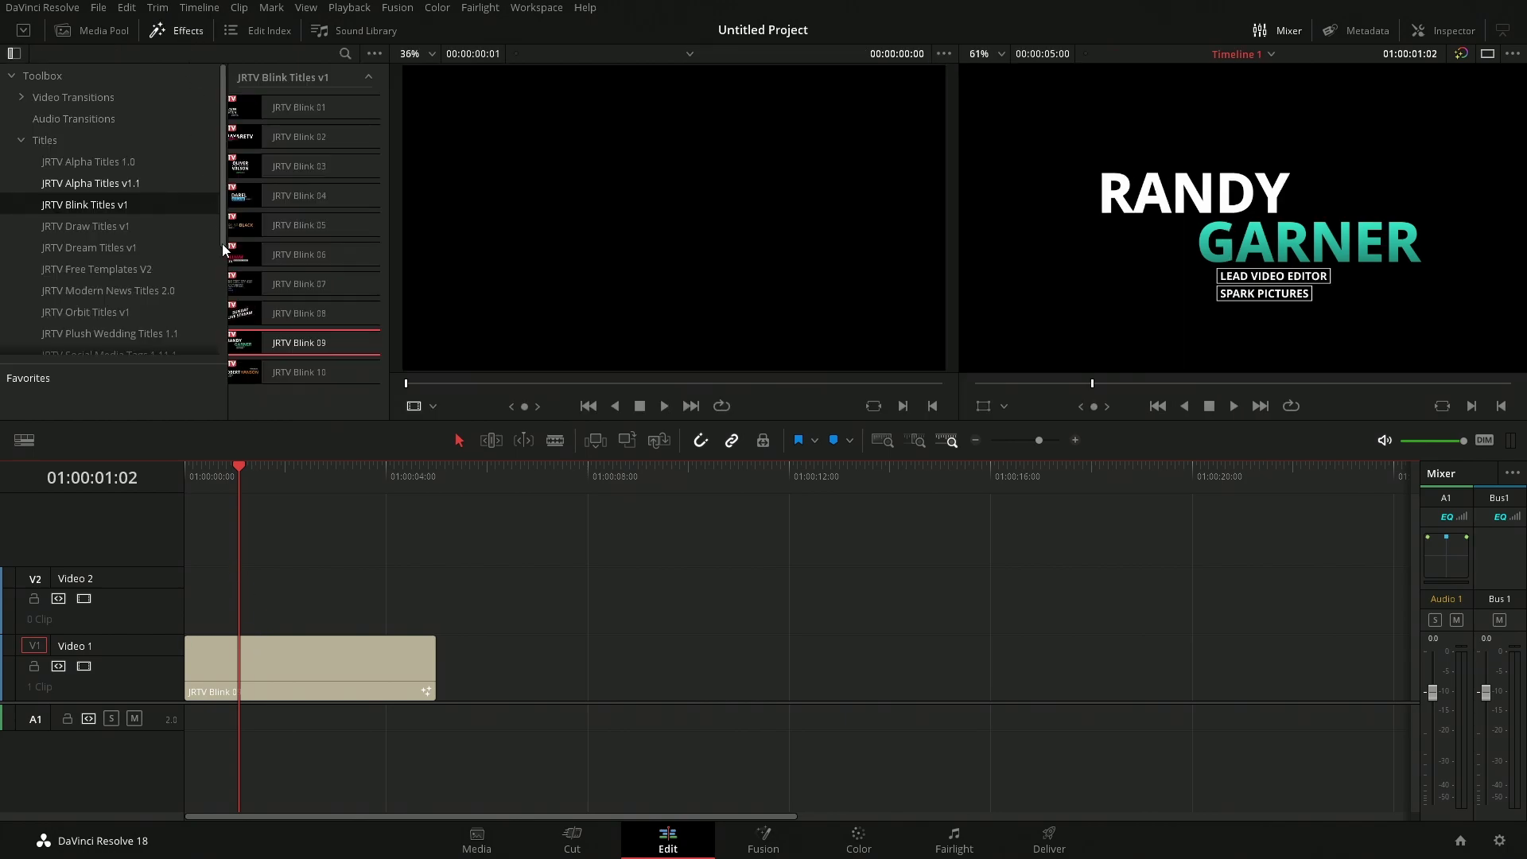
{"action": "left_click_drag", "start_coordinate": [252, 611], "coordinate": [531, 605]}
{"action": "left_click_drag", "start_coordinate": [206, 476], "coordinate": [240, 477]}
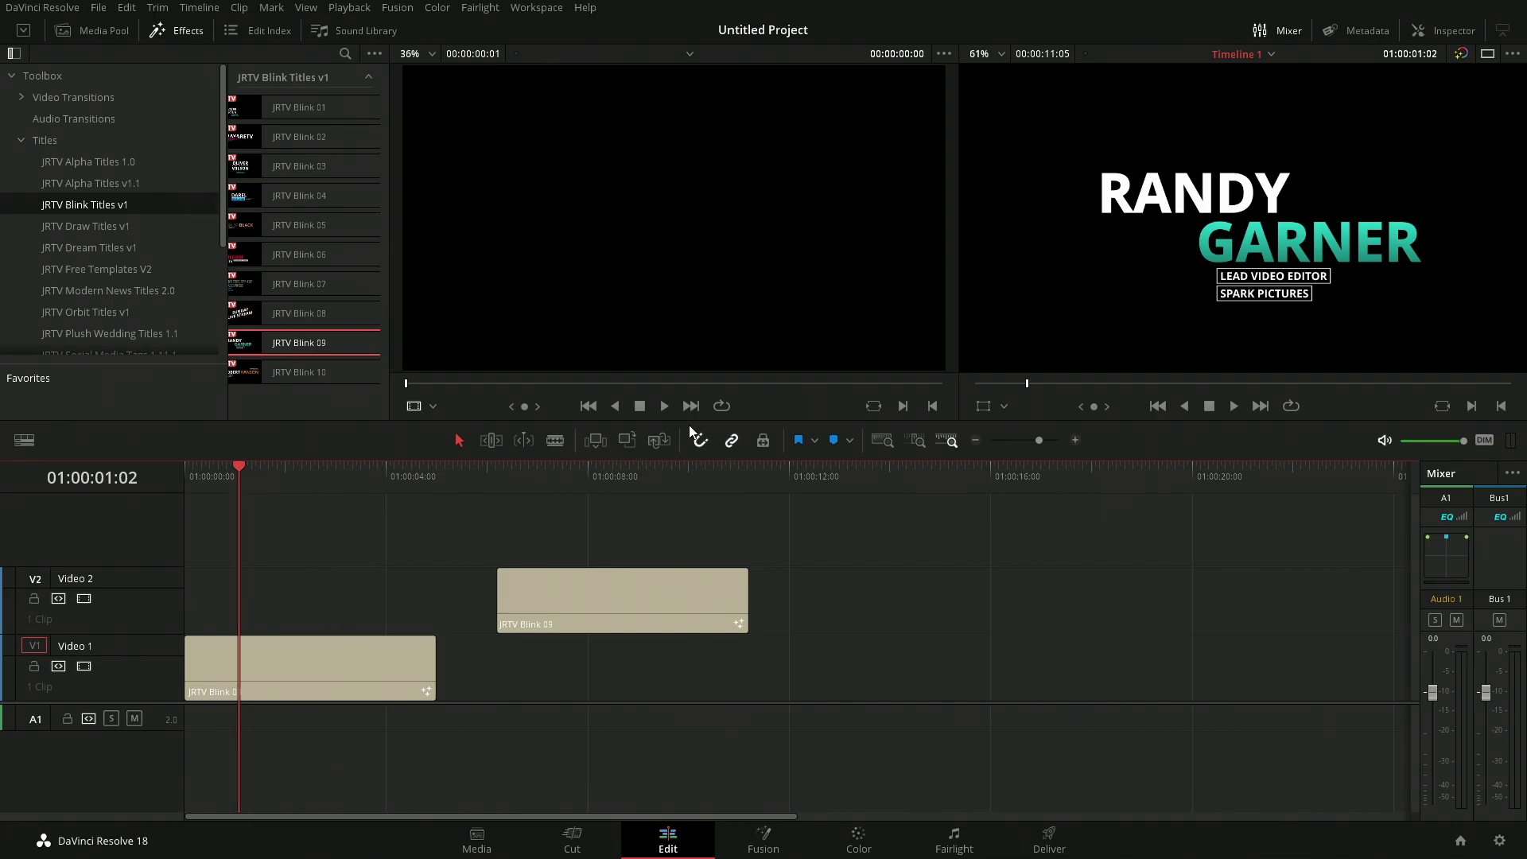
- Add markers at 01:00:01:02 and 01:00:01:19, moving the Video 2 title later
{"action": "left_click", "coordinate": [832, 441]}
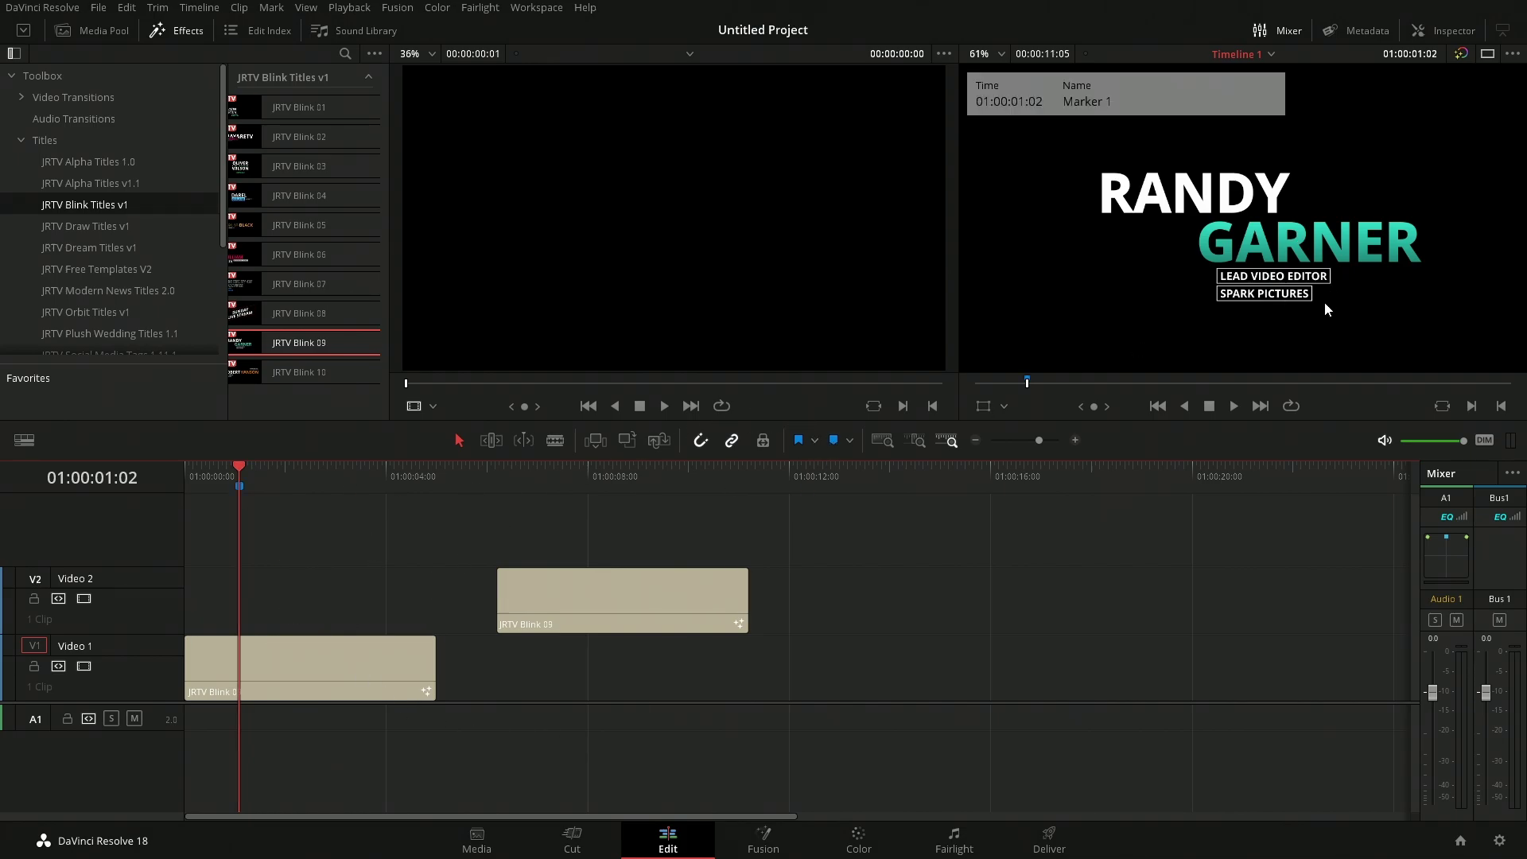
{"action": "left_click_drag", "start_coordinate": [605, 571], "coordinate": [1067, 572]}
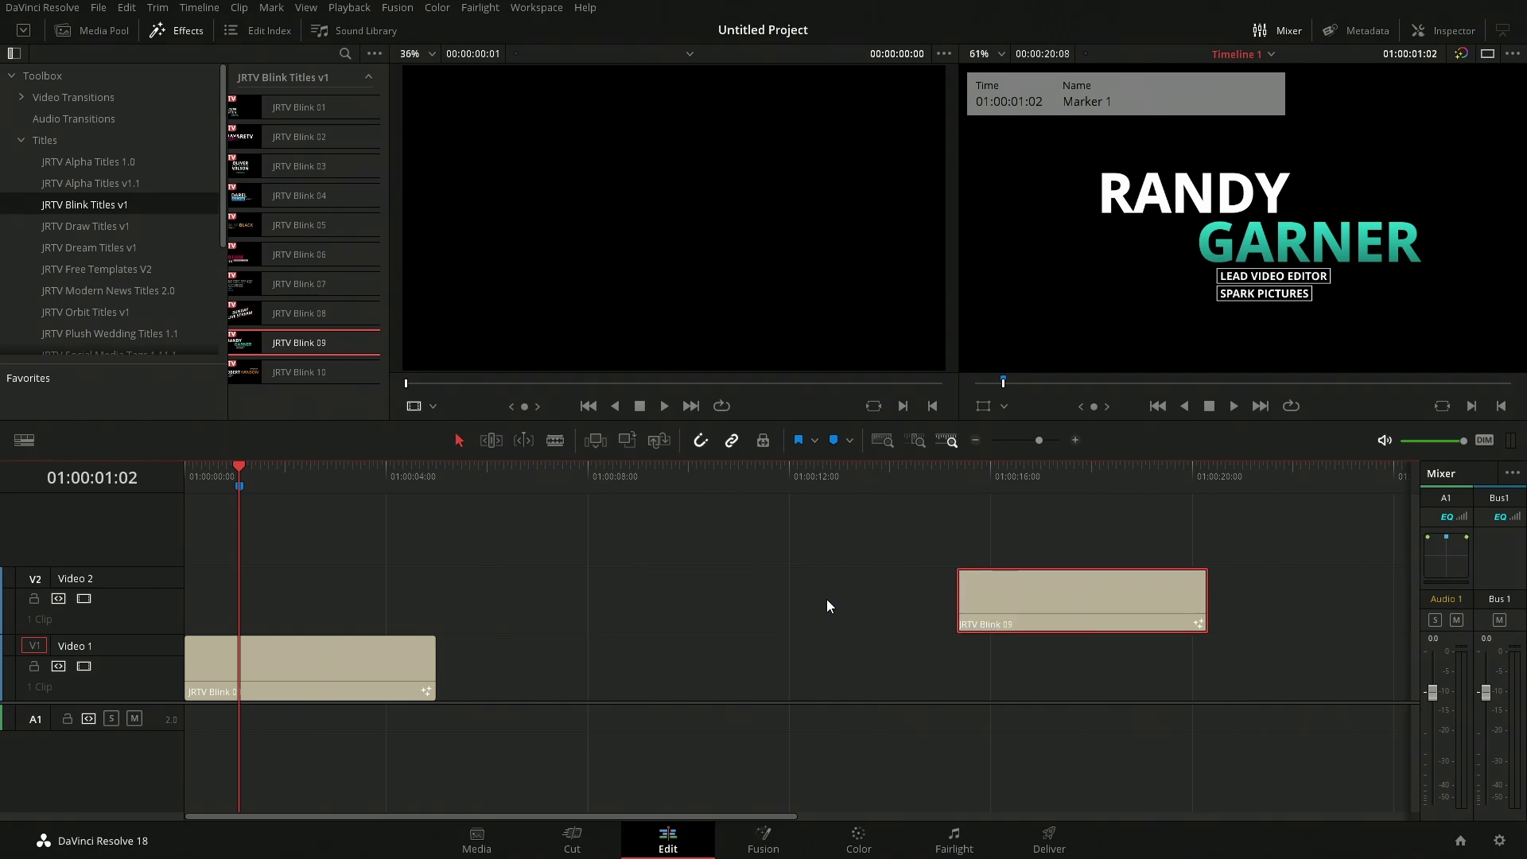
{"action": "left_click", "coordinate": [436, 489]}
{"action": "key", "text": "l"}
{"action": "key", "text": "l"}
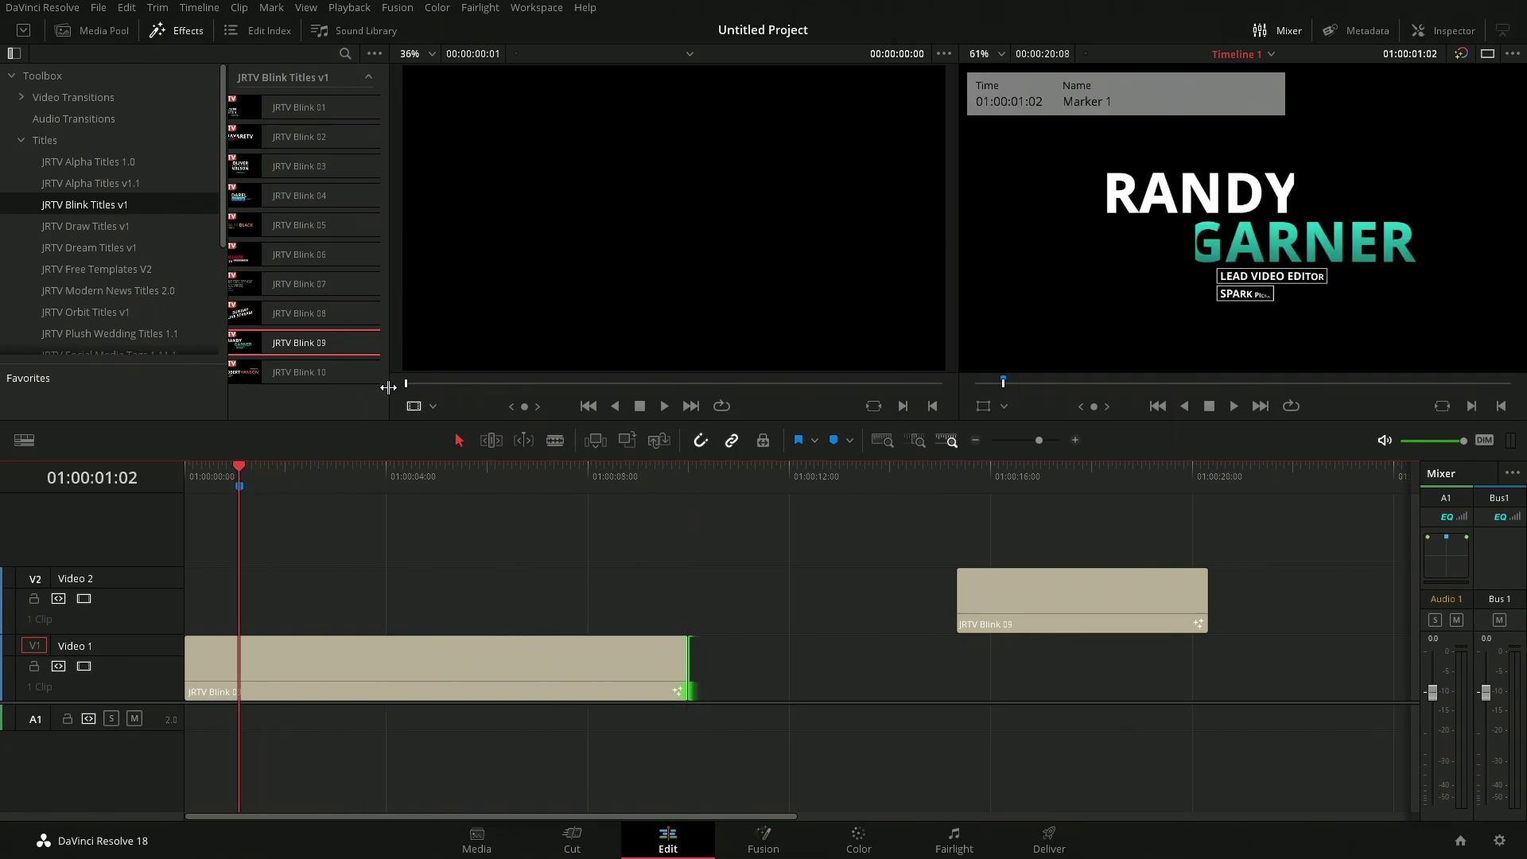
{"action": "left_click_drag", "start_coordinate": [249, 472], "coordinate": [275, 470]}
{"action": "left_click", "coordinate": [835, 441]}
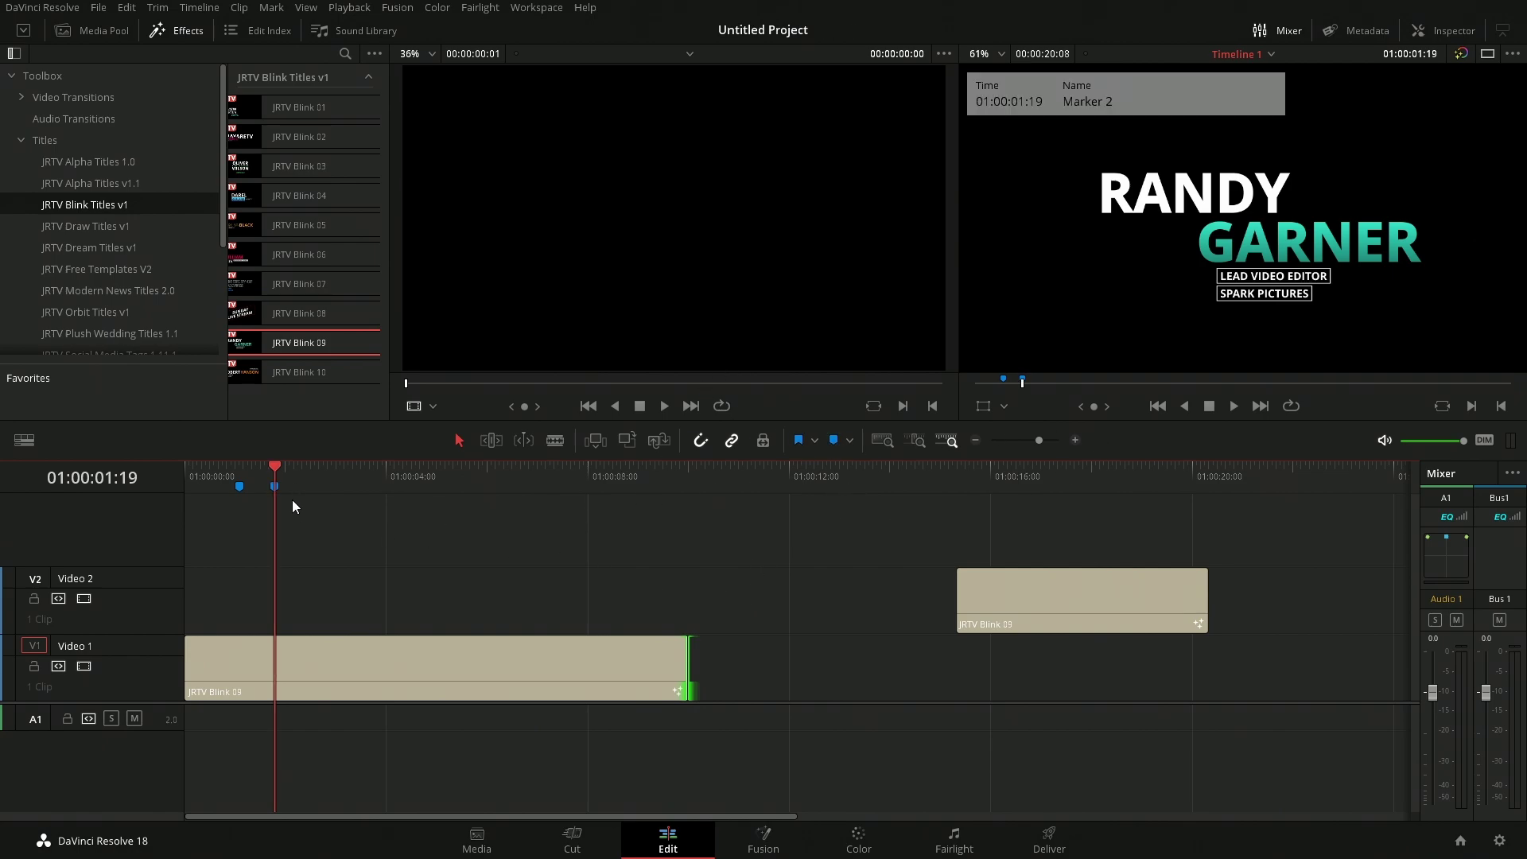
- Delete the extra Blink 09 title from Video 2 and return the playhead to Marker 1
{"action": "left_click", "coordinate": [963, 585]}
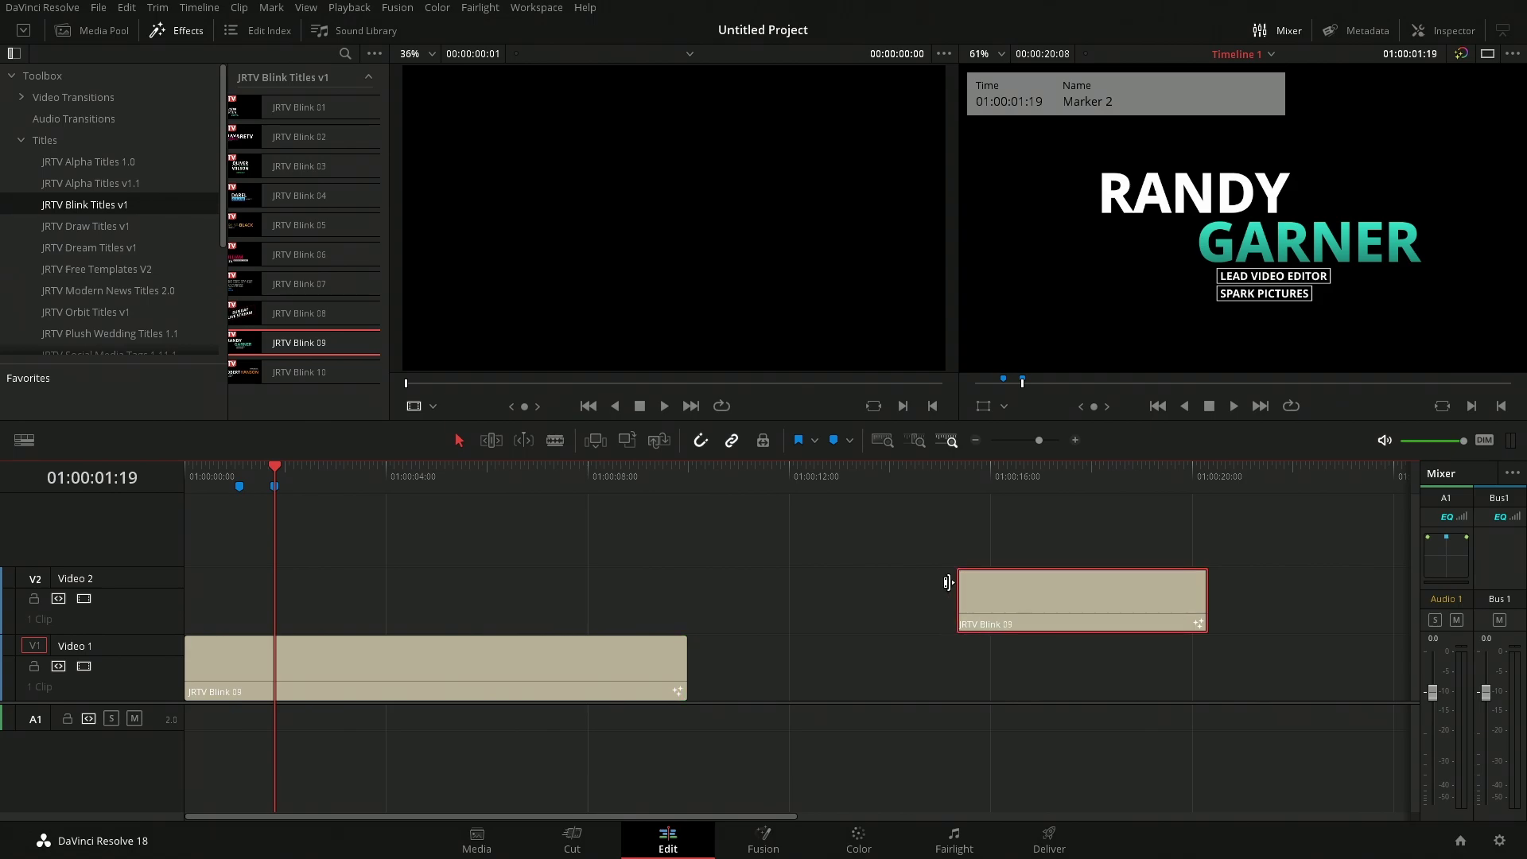
{"action": "key", "text": "Delete"}
{"action": "mouse_move", "coordinate": [254, 492]}
{"action": "left_mouse_down"}
{"action": "mouse_move", "coordinate": [237, 472]}
{"action": "mouse_move", "coordinate": [198, 481]}
{"action": "mouse_move", "coordinate": [242, 480]}
{"action": "left_mouse_up"}
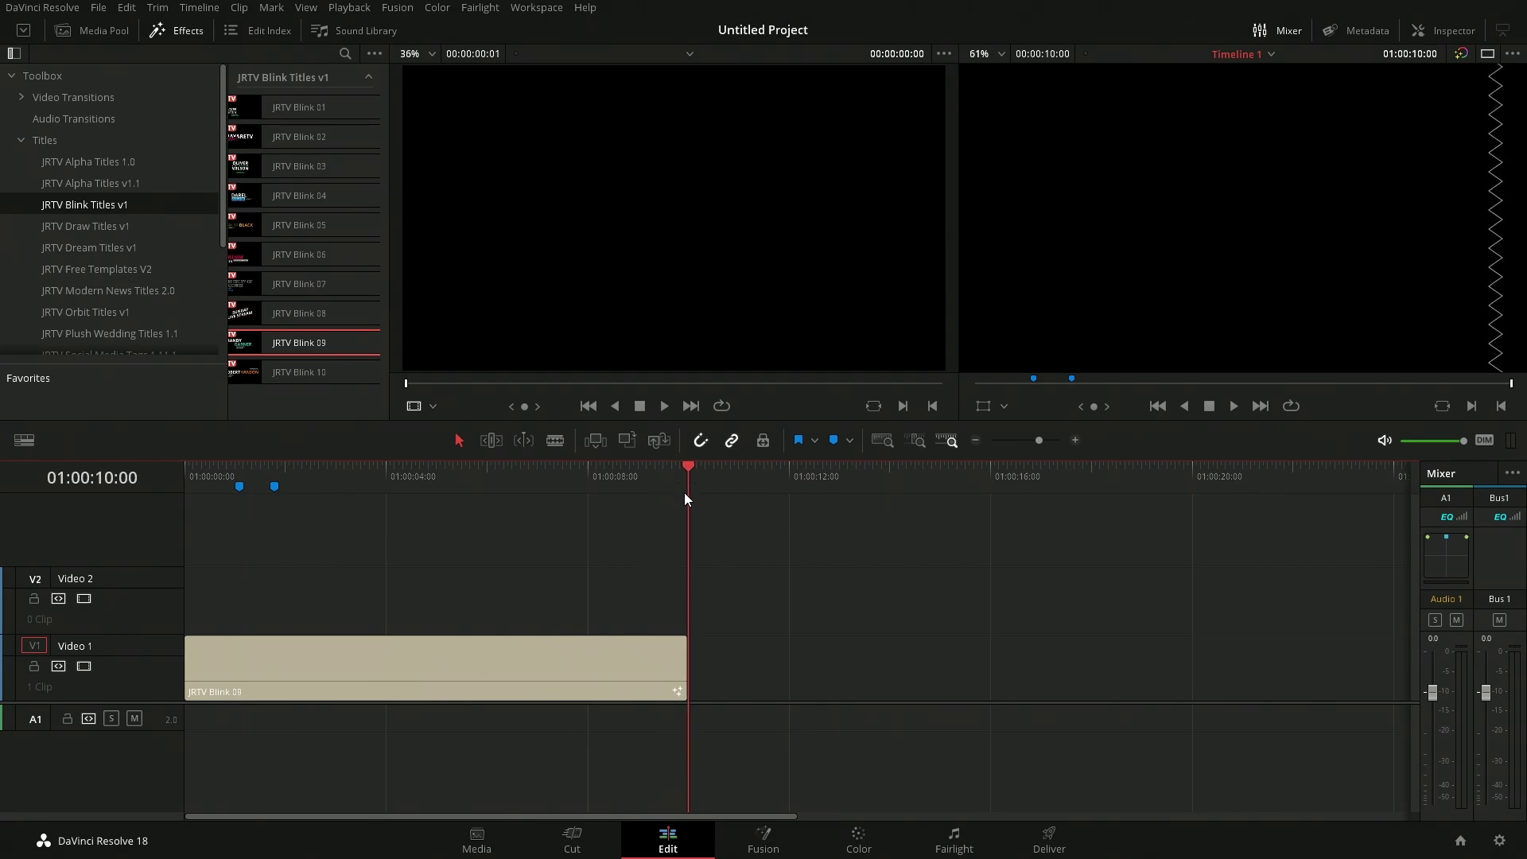
{"action": "mouse_move", "coordinate": [634, 483]}
{"action": "left_mouse_down"}
{"action": "mouse_move", "coordinate": [194, 504]}
{"action": "mouse_move", "coordinate": [238, 504]}
{"action": "left_mouse_up"}
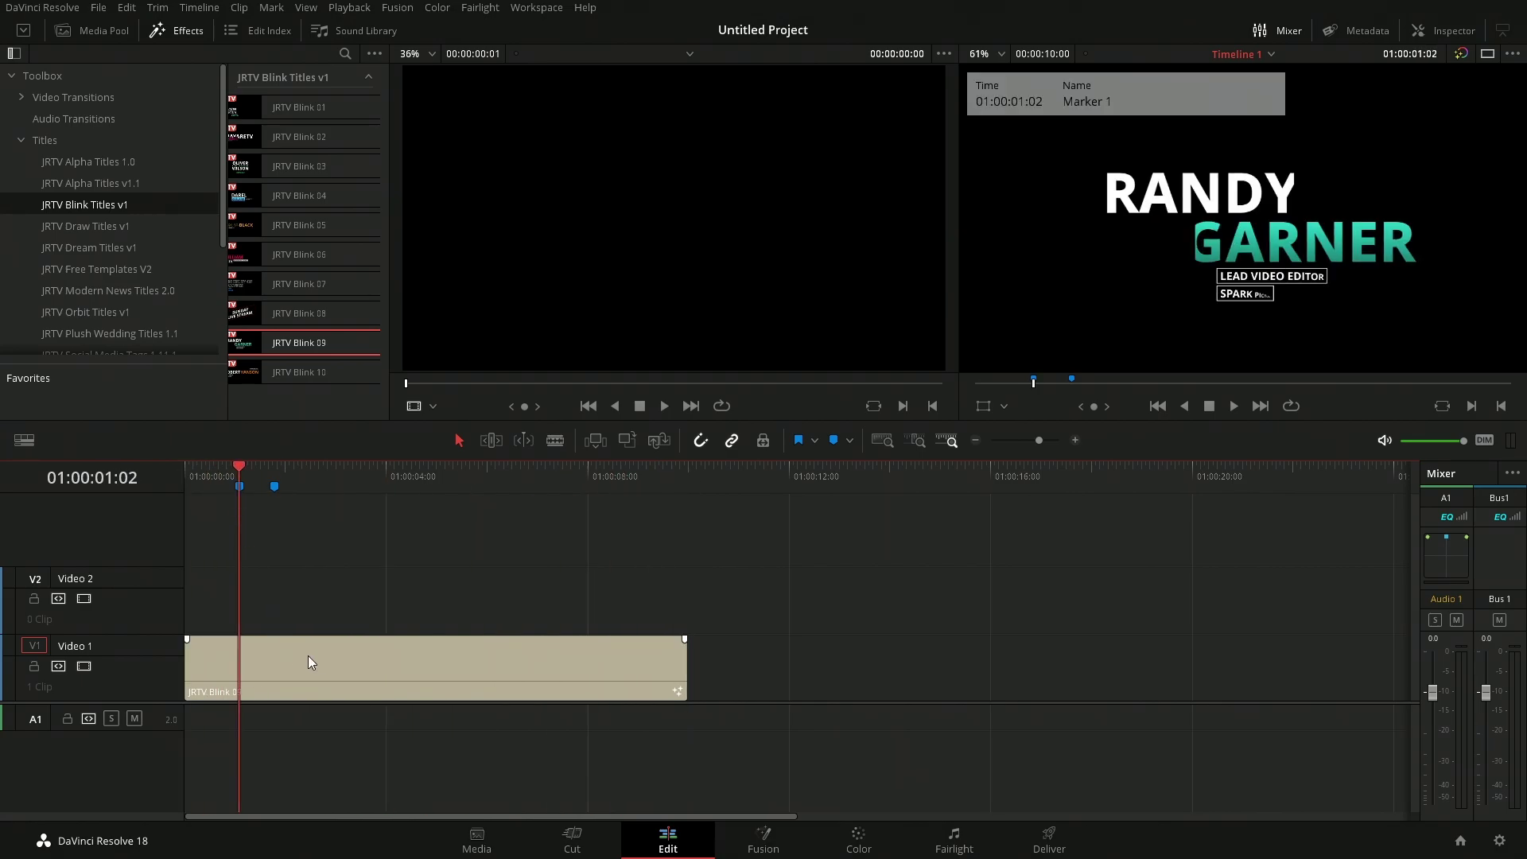
- Set the Video 1 Blink 09 title's animation Start to 0.125 in the Inspector
{"action": "left_click", "coordinate": [279, 663]}
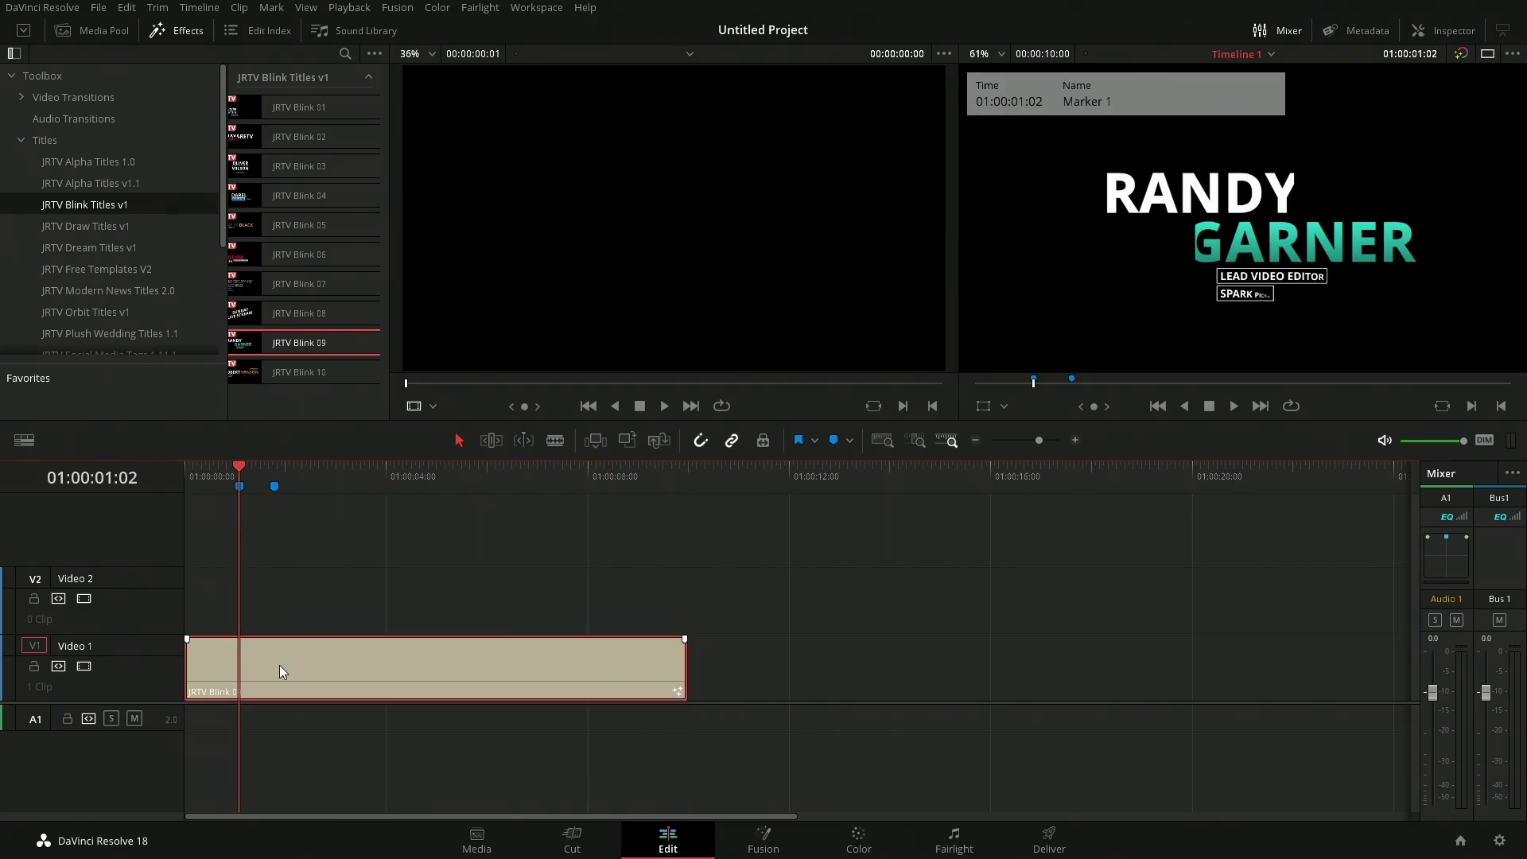
{"action": "left_click", "coordinate": [1453, 31]}
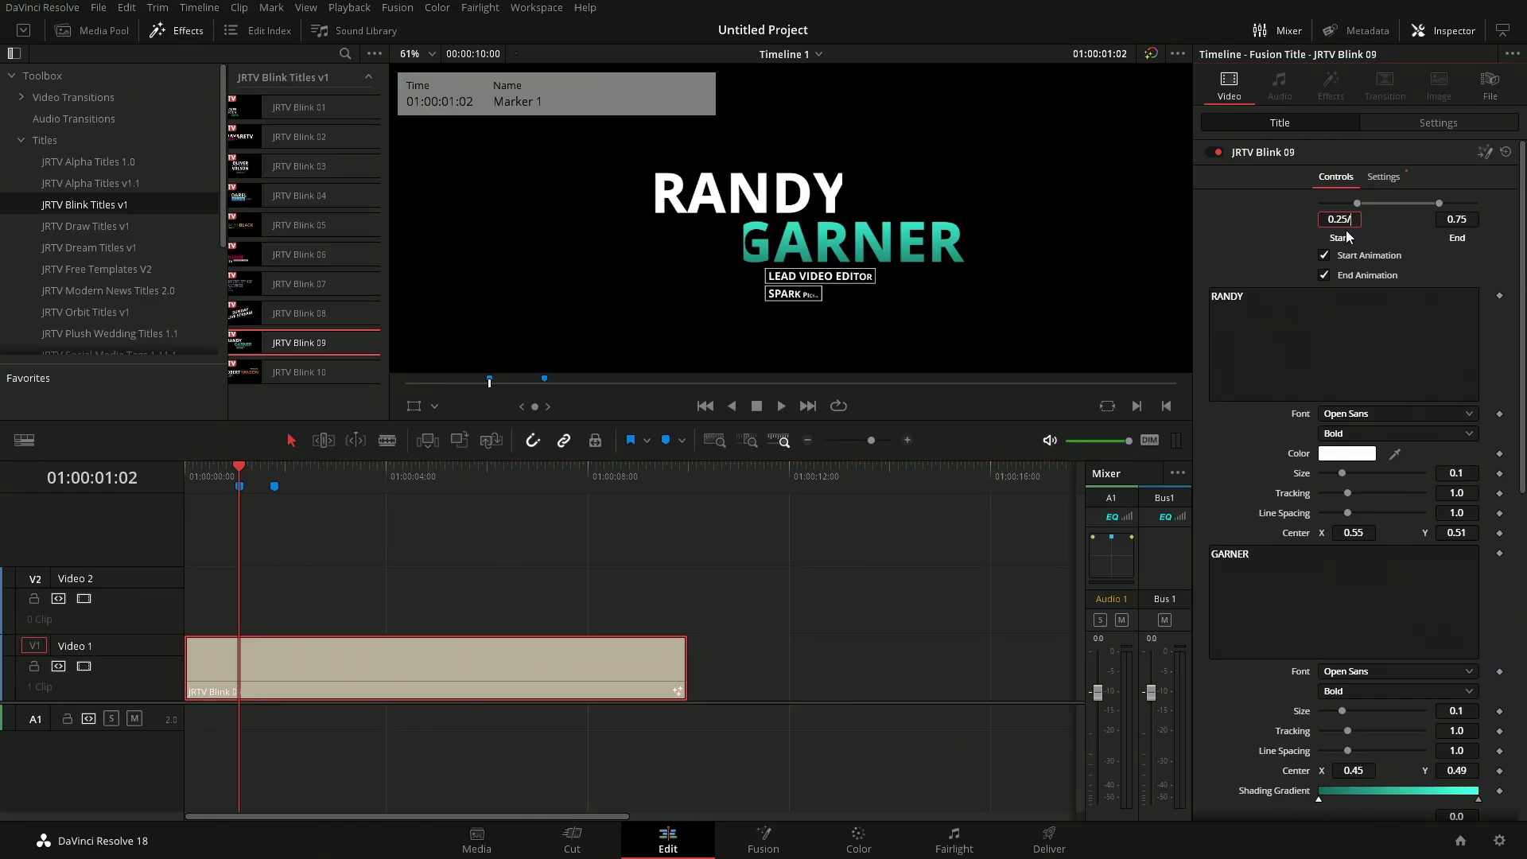
{"action": "key", "text": "Return"}
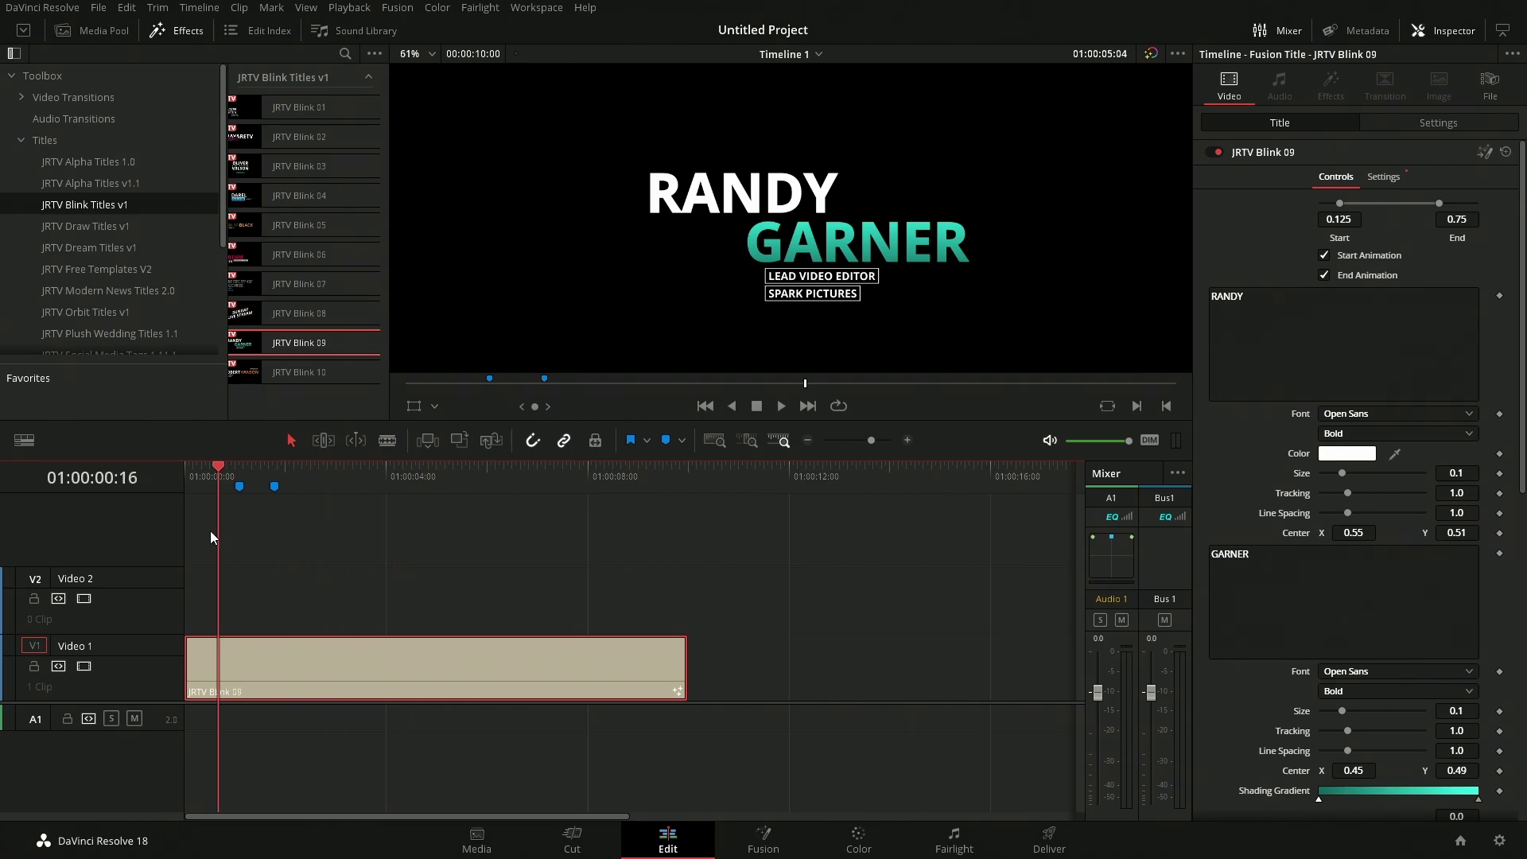
{"action": "mouse_move", "coordinate": [212, 538]}
{"action": "left_mouse_down"}
{"action": "mouse_move", "coordinate": [182, 537]}
{"action": "mouse_move", "coordinate": [231, 536]}
{"action": "left_mouse_up"}
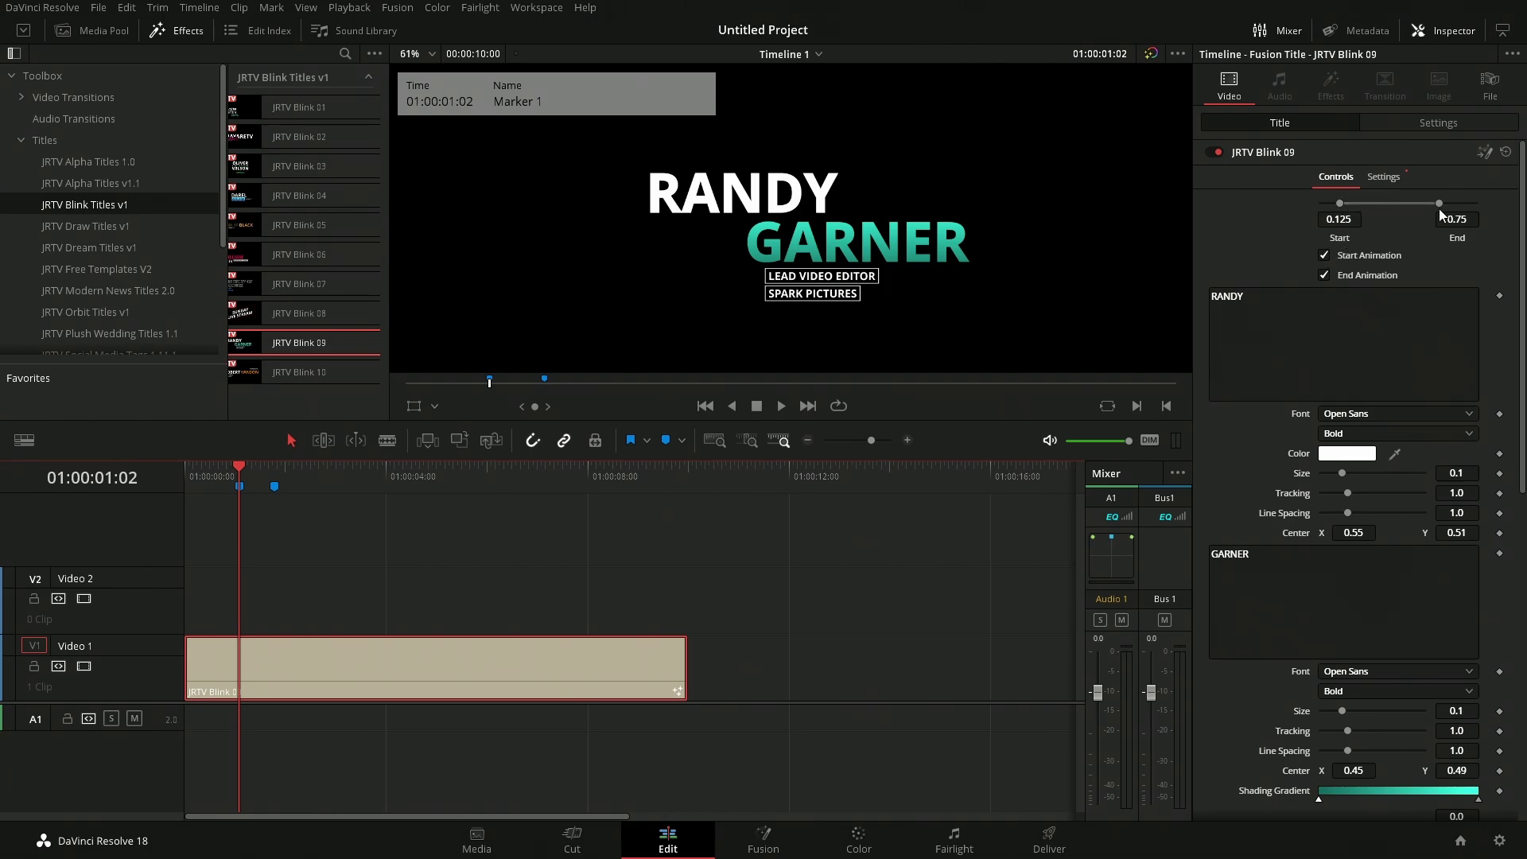
- Try other End timing values and settle the title's End back at 0.75
{"action": "left_click_drag", "start_coordinate": [1437, 203], "coordinate": [1388, 211]}
{"action": "left_click", "coordinate": [1470, 220]}
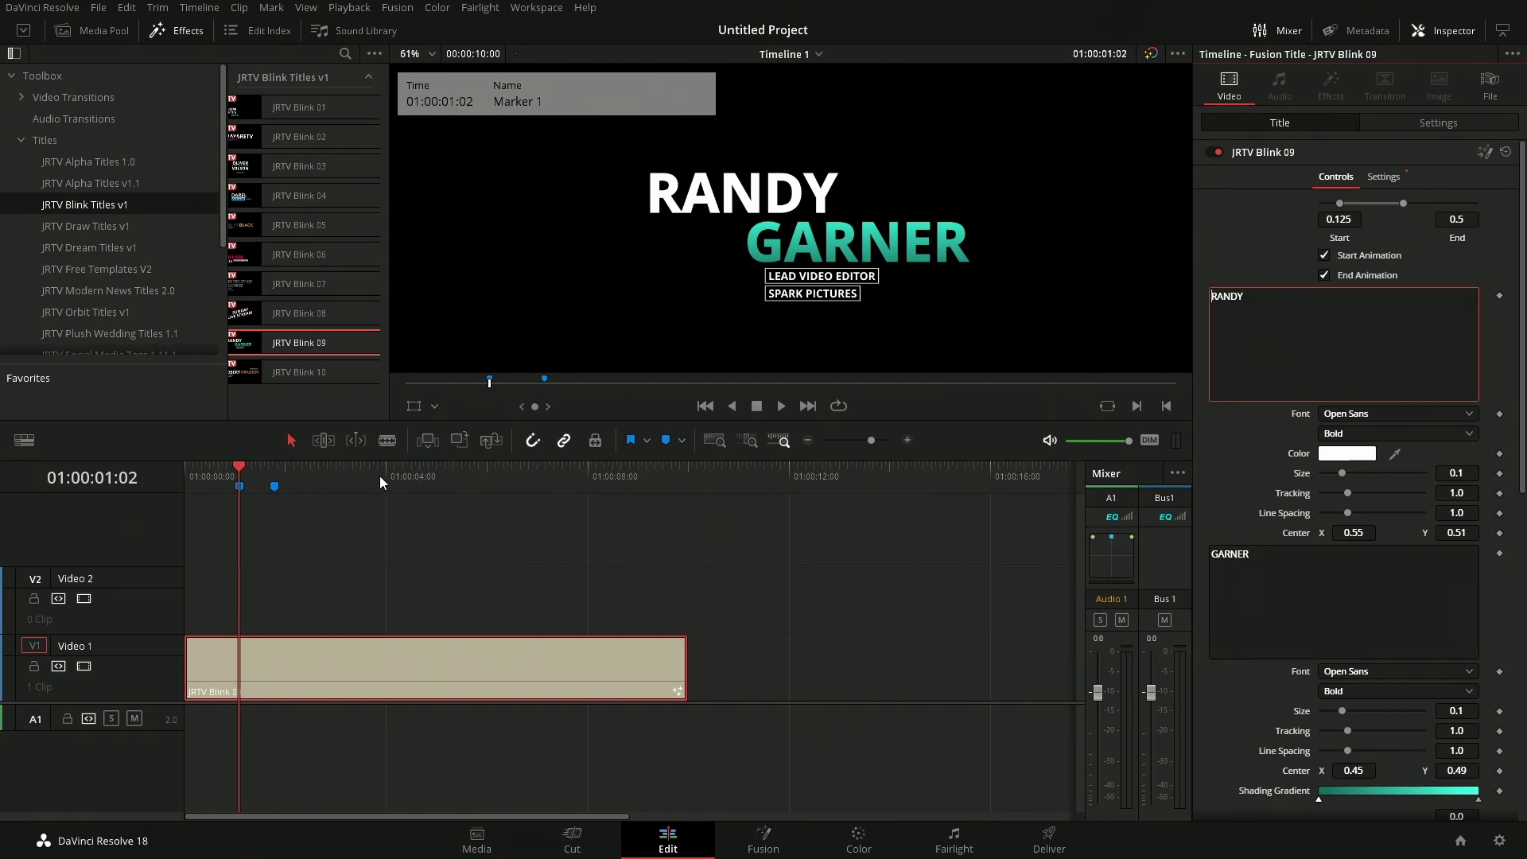
{"action": "mouse_move", "coordinate": [379, 479]}
{"action": "left_mouse_down"}
{"action": "mouse_move", "coordinate": [644, 484]}
{"action": "mouse_move", "coordinate": [491, 475]}
{"action": "left_mouse_up"}
{"action": "left_click", "coordinate": [1471, 218]}
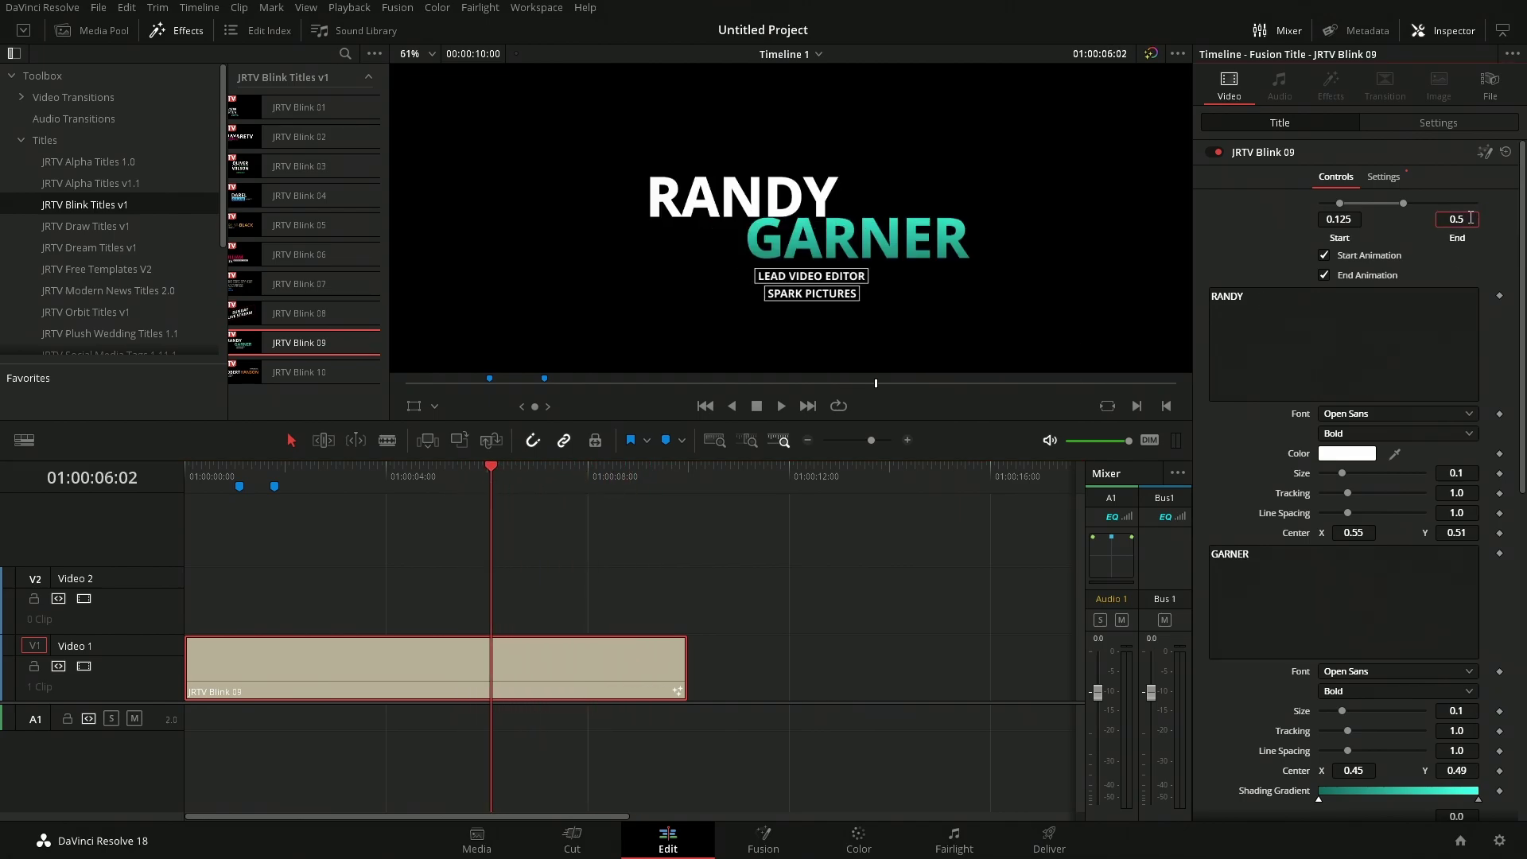
{"action": "left_click_drag", "start_coordinate": [553, 481], "coordinate": [612, 477]}
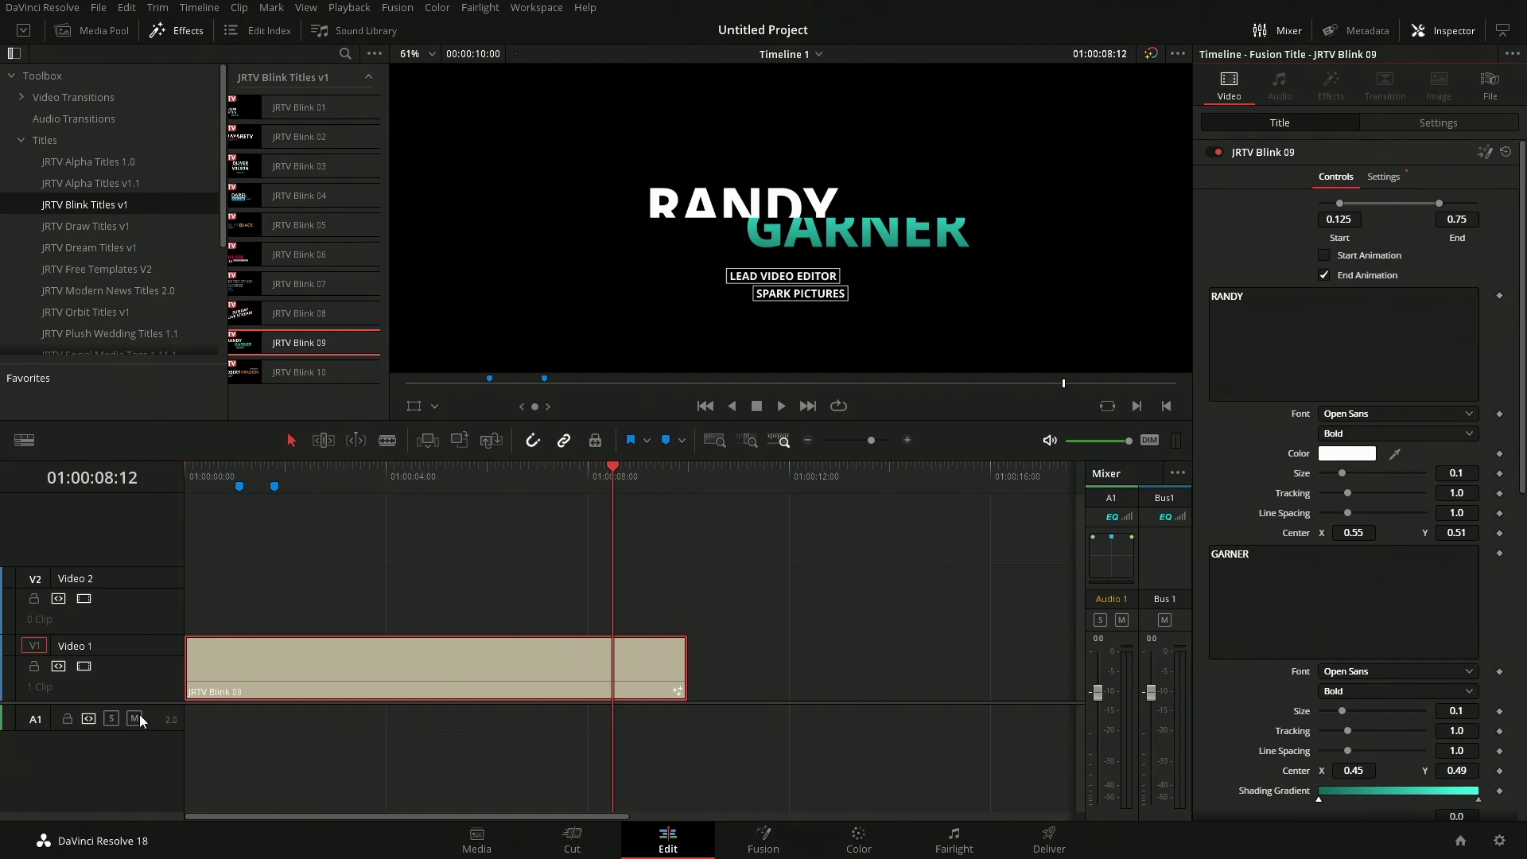
- Scrub the Blink 09 title from the timeline start through its intro and exit animation
{"action": "key", "text": "Home"}
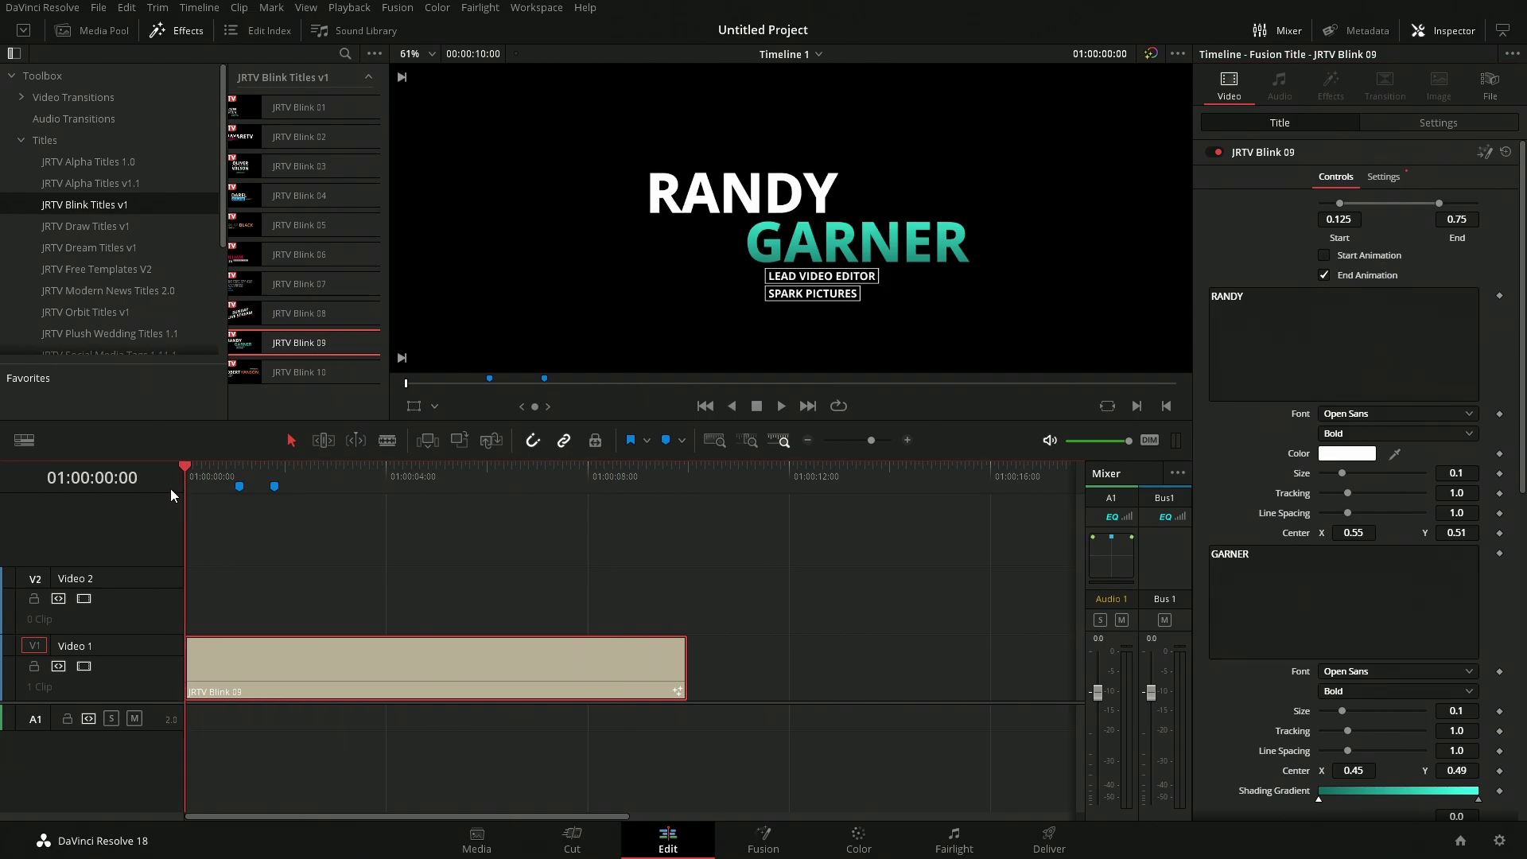
{"action": "left_click", "coordinate": [201, 473]}
{"action": "left_click_drag", "start_coordinate": [202, 472], "coordinate": [287, 473]}
{"action": "left_click_drag", "start_coordinate": [189, 477], "coordinate": [405, 477]}
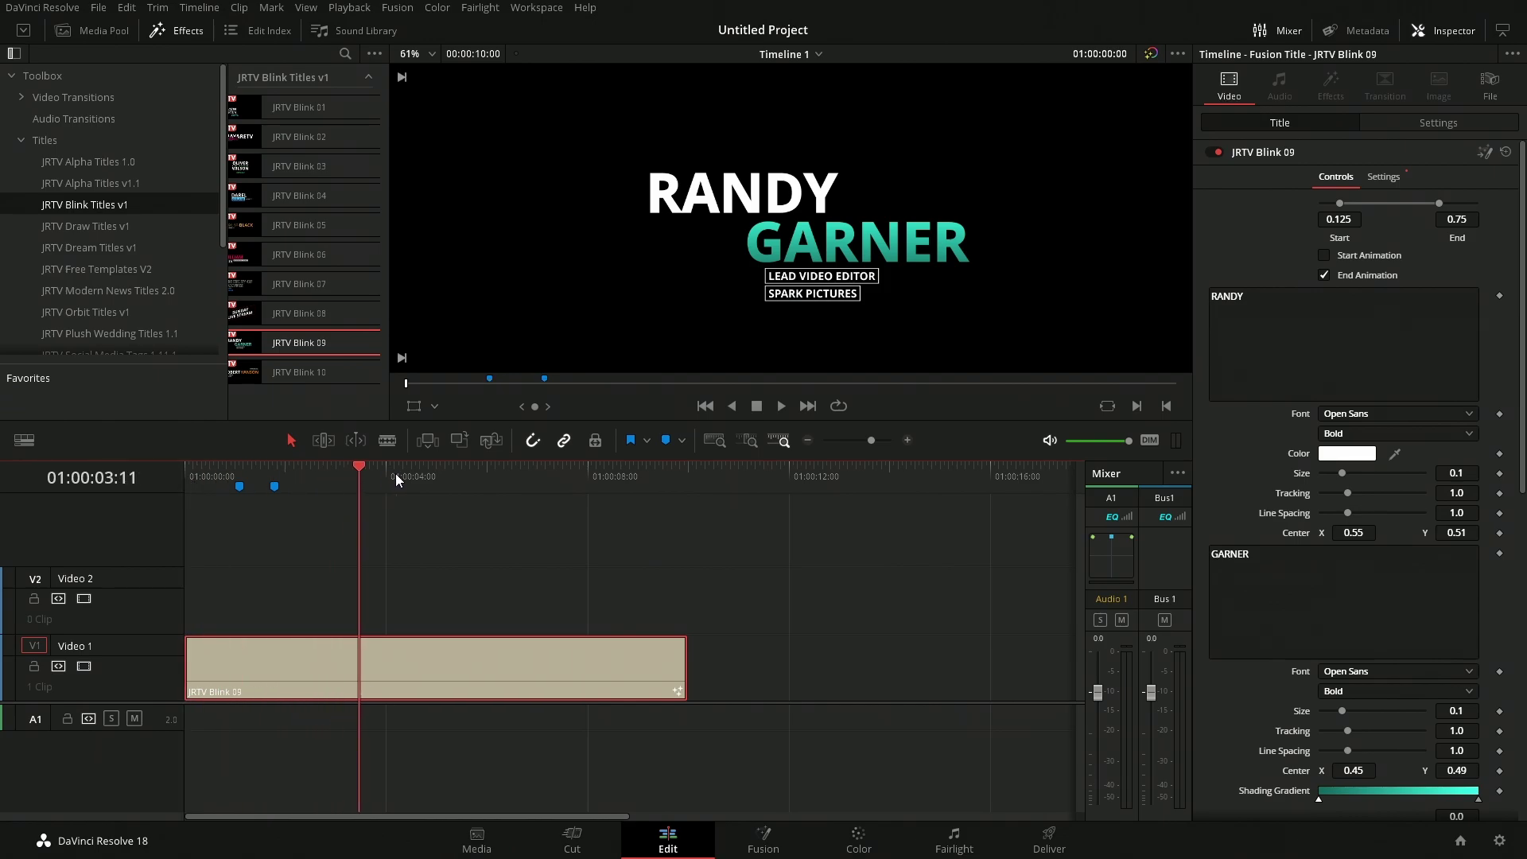
{"action": "left_click_drag", "start_coordinate": [621, 482], "coordinate": [526, 483]}
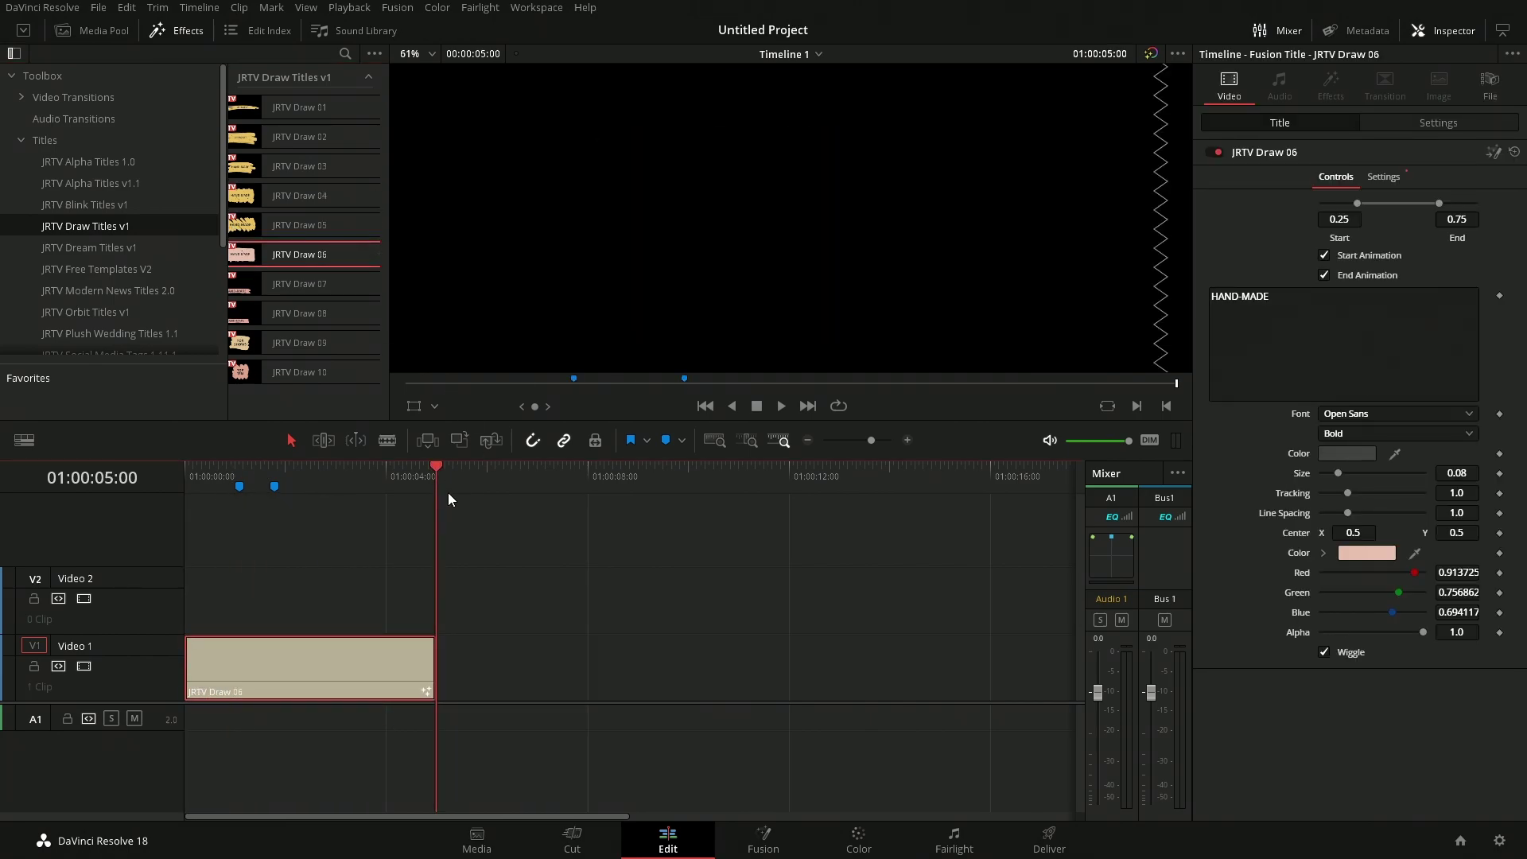
- Extend the Draw 06 title to end at 01:00:10:00, playhead back at Marker 1
{"action": "key", "text": "l"}
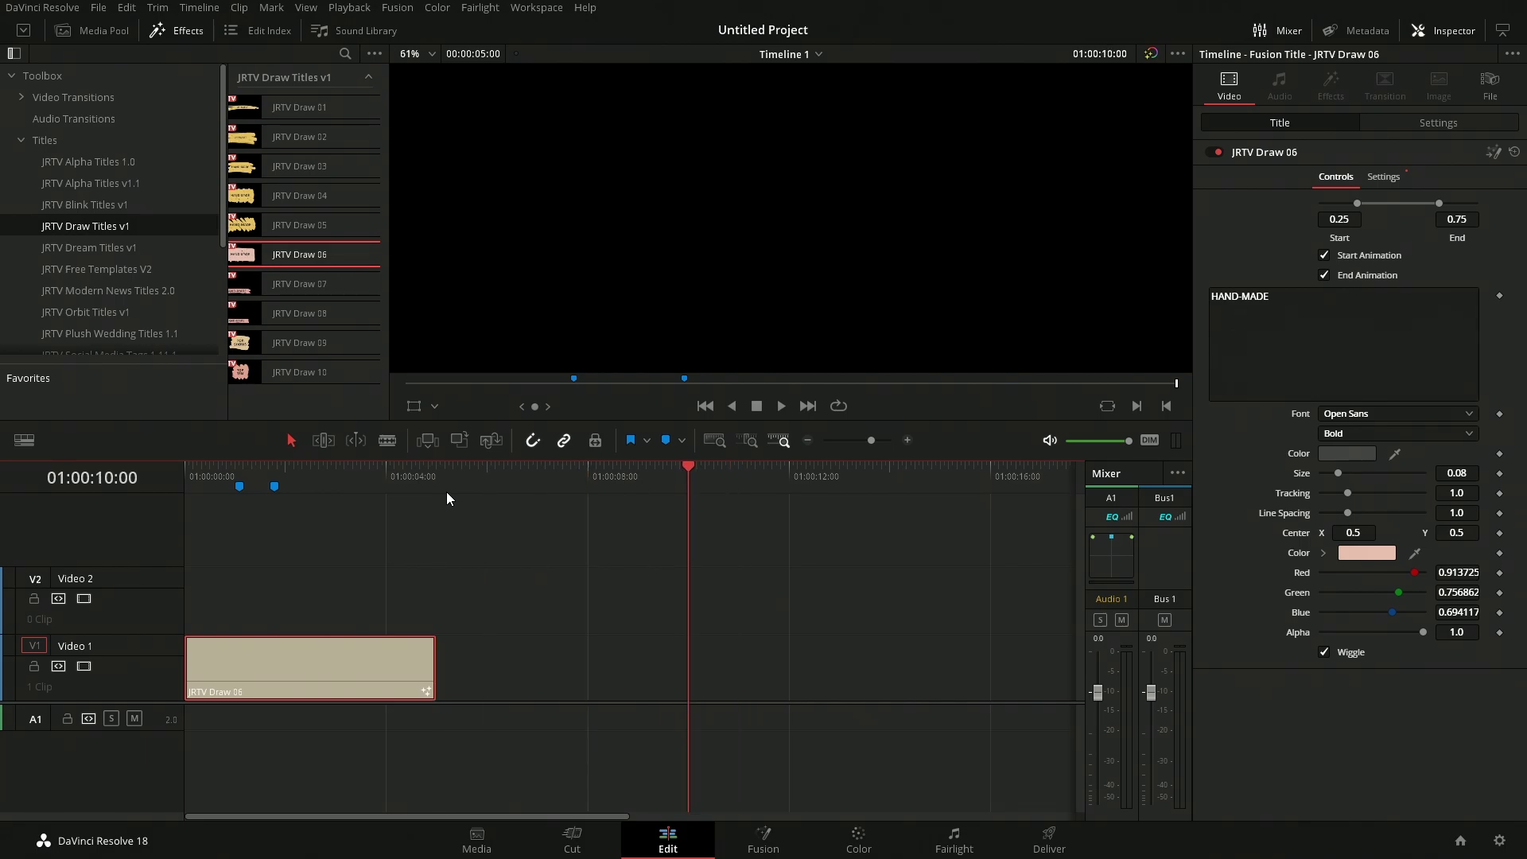
{"action": "left_click_drag", "start_coordinate": [435, 666], "coordinate": [683, 673]}
{"action": "mouse_move", "coordinate": [343, 481]}
{"action": "left_mouse_down"}
{"action": "mouse_move", "coordinate": [205, 491]}
{"action": "mouse_move", "coordinate": [225, 490]}
{"action": "left_mouse_up"}
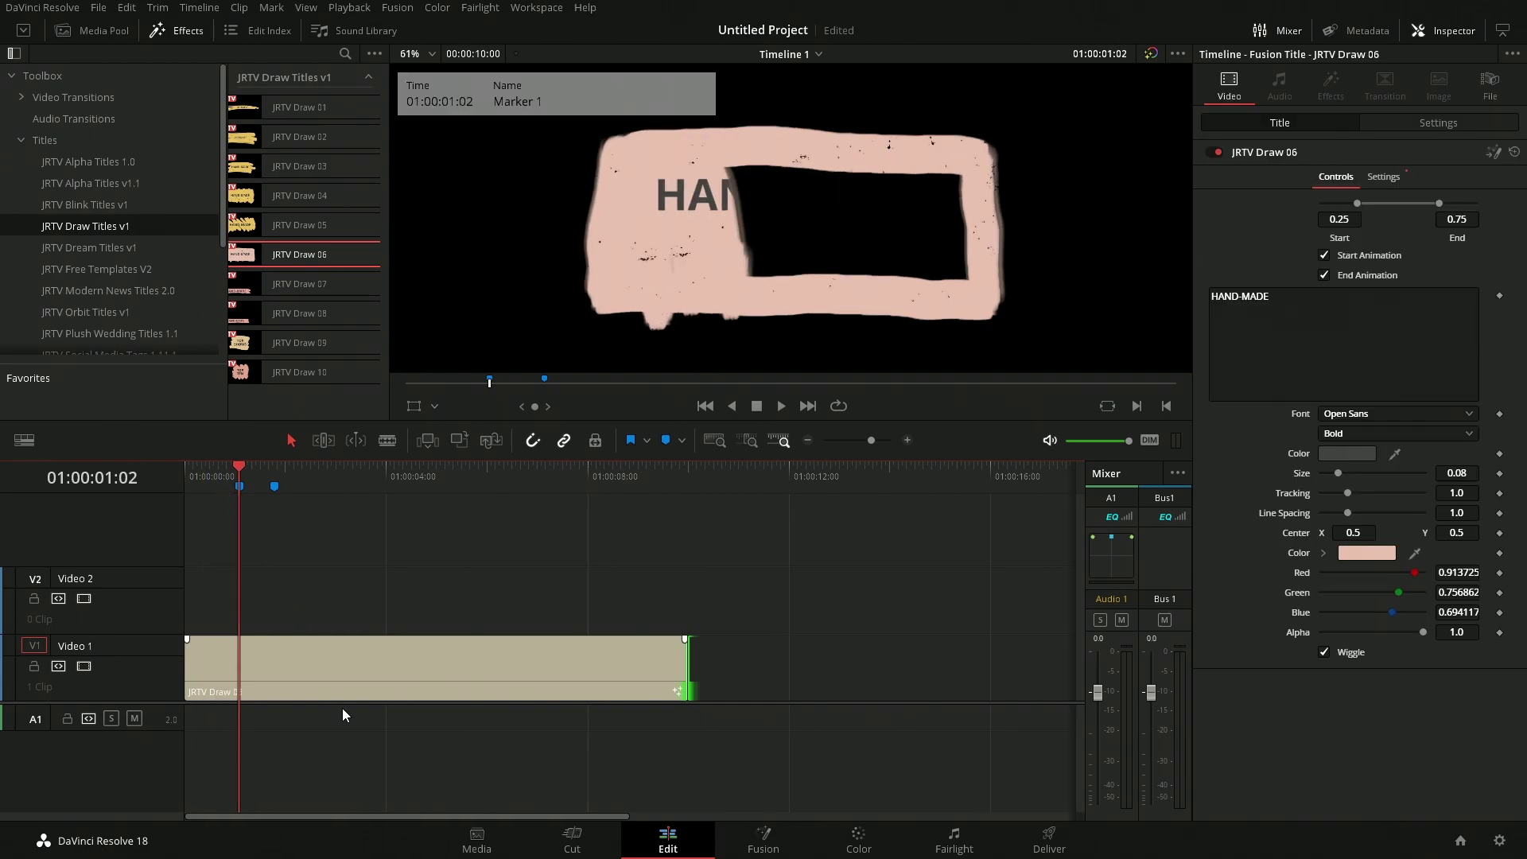
- Lower the Draw 06 title's animation Start to 0.1112 and preview the HAND-MADE animation
{"action": "left_click", "coordinate": [353, 685]}
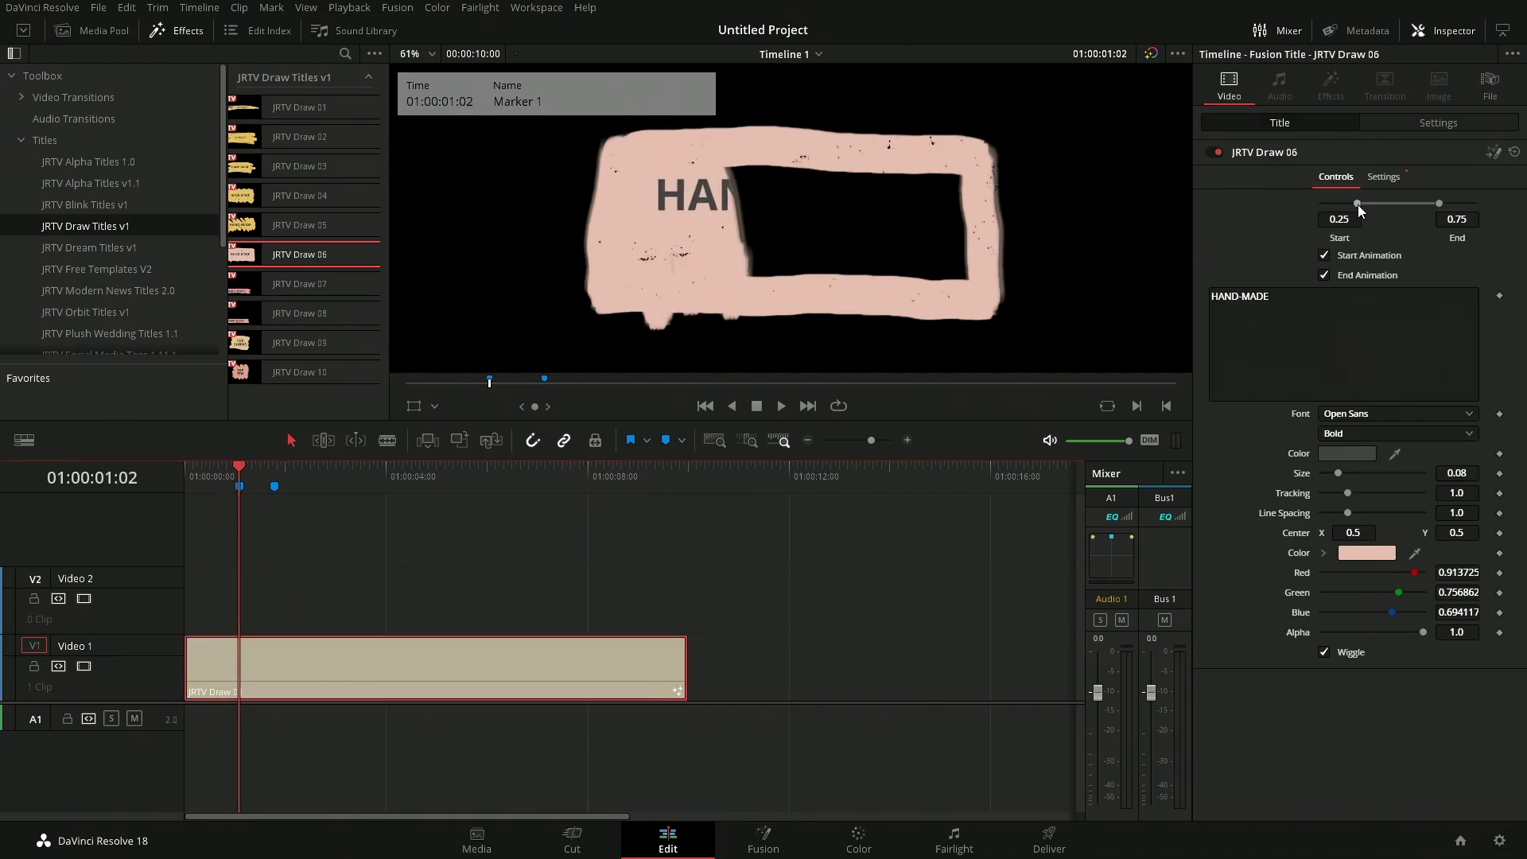
{"action": "left_click_drag", "start_coordinate": [1358, 204], "coordinate": [1338, 203]}
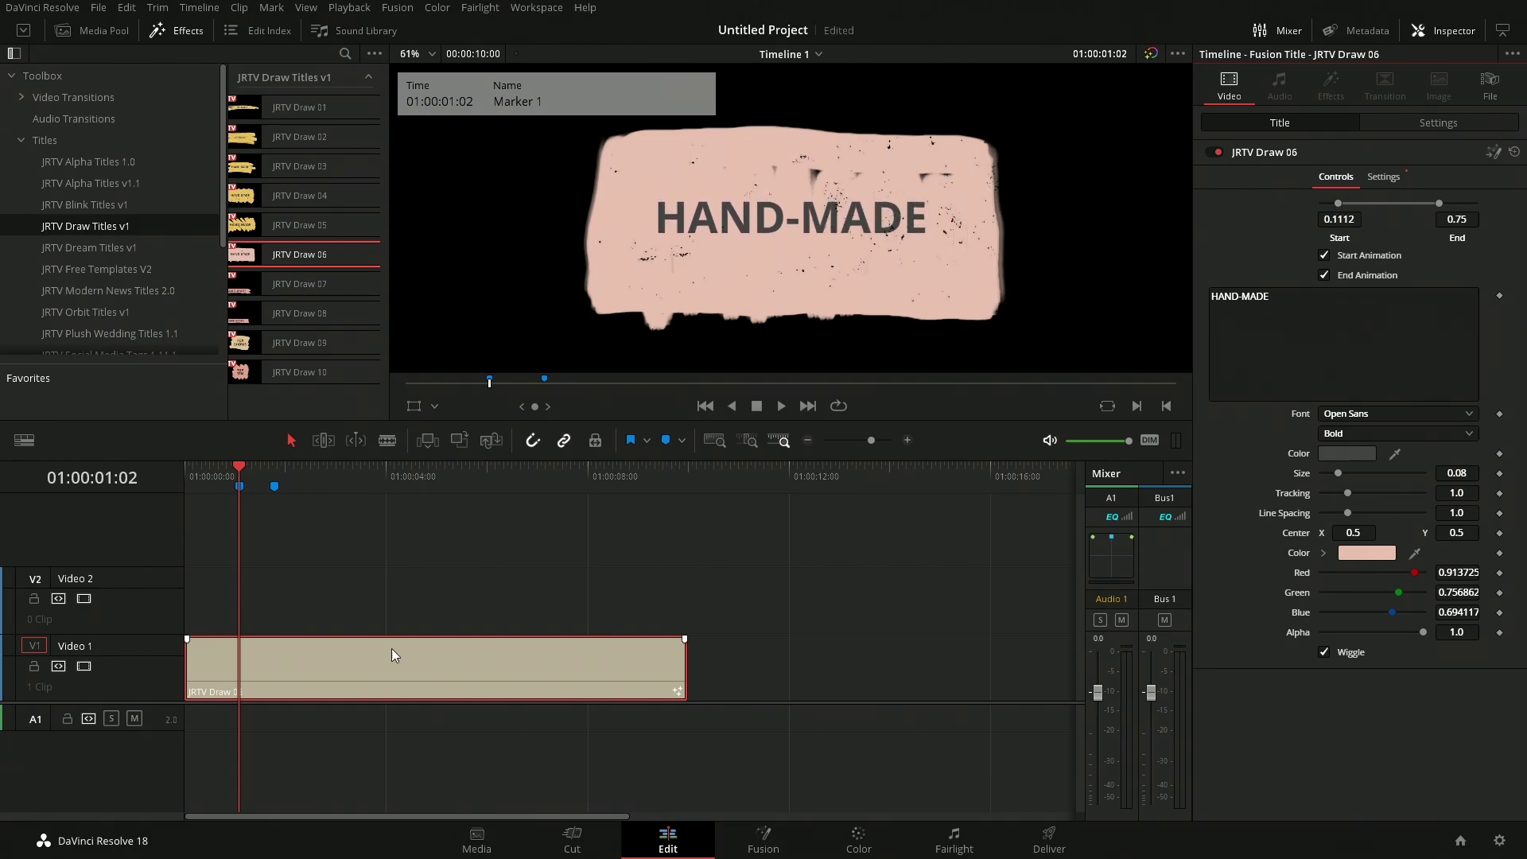
{"action": "mouse_move", "coordinate": [213, 474]}
{"action": "left_mouse_down"}
{"action": "mouse_move", "coordinate": [433, 477]}
{"action": "mouse_move", "coordinate": [672, 509]}
{"action": "mouse_move", "coordinate": [237, 550]}
{"action": "left_mouse_up"}
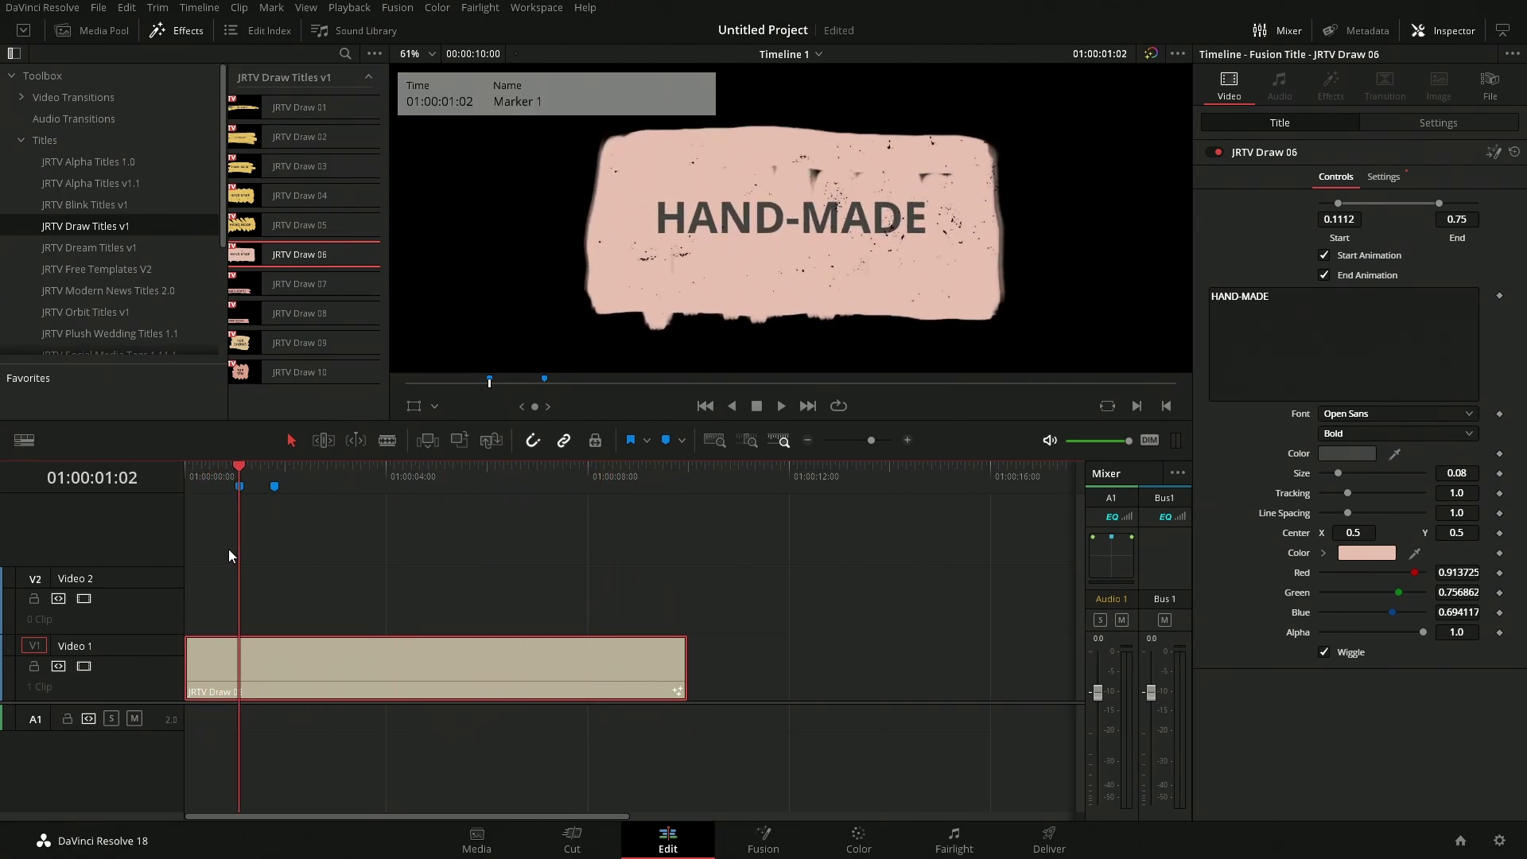